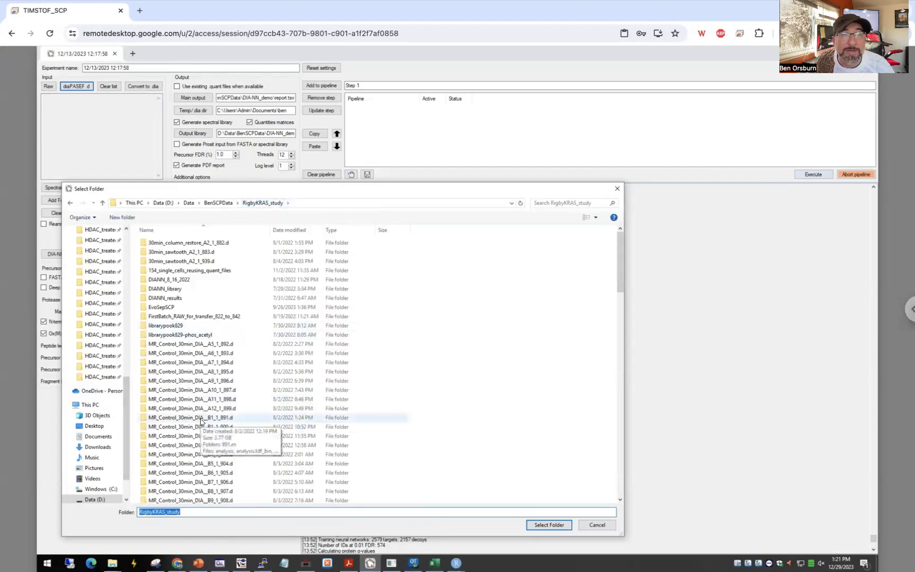
Add the MR_Control_30min_DIA__B1_1_891.d folder from RigbyKRAS_study as the diaPASEF input.
{"action": "left_click", "coordinate": [197, 417]}
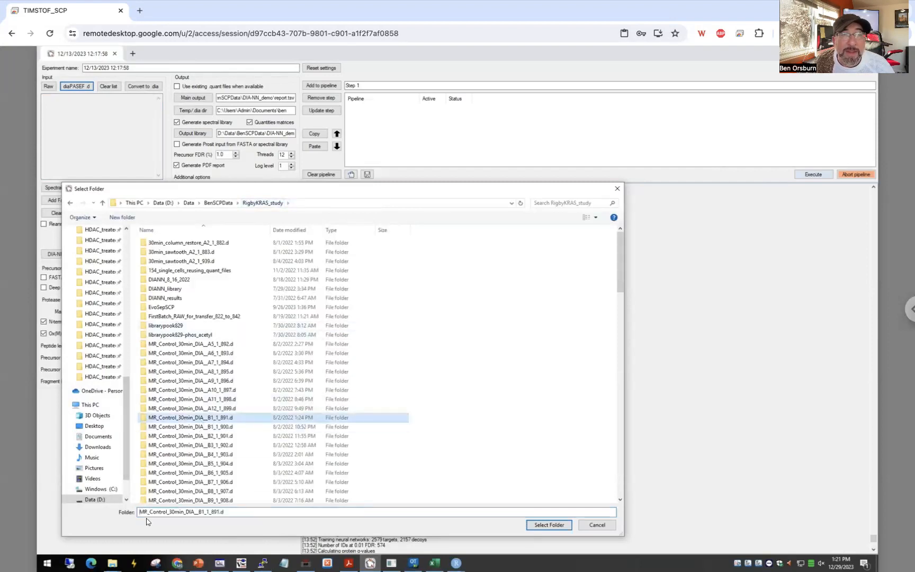
{"action": "left_click", "coordinate": [199, 426]}
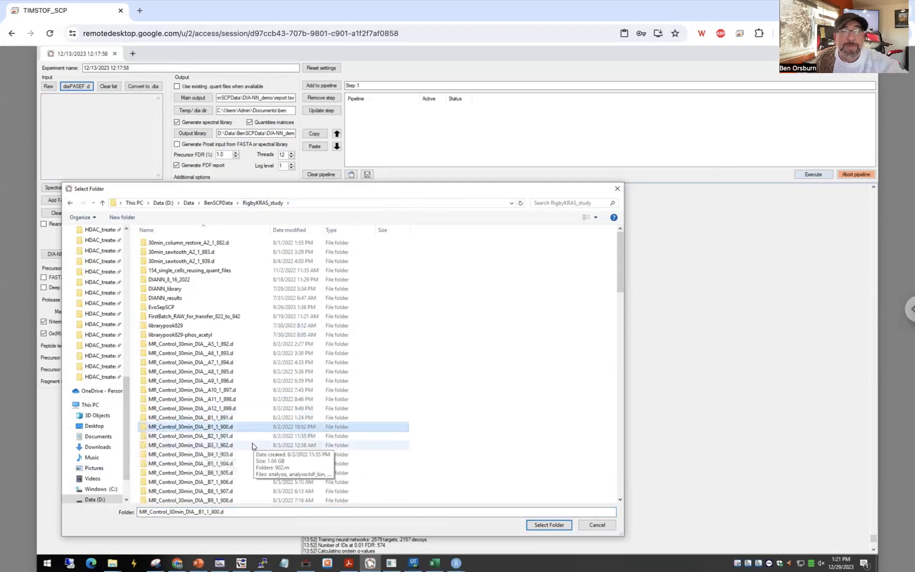
{"action": "left_click", "coordinate": [215, 419]}
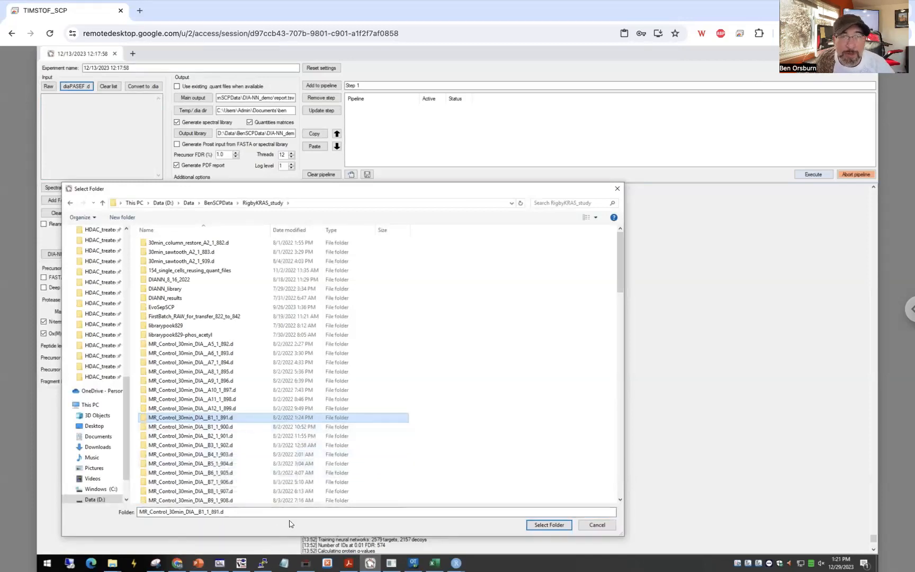
{"action": "left_click", "coordinate": [550, 525]}
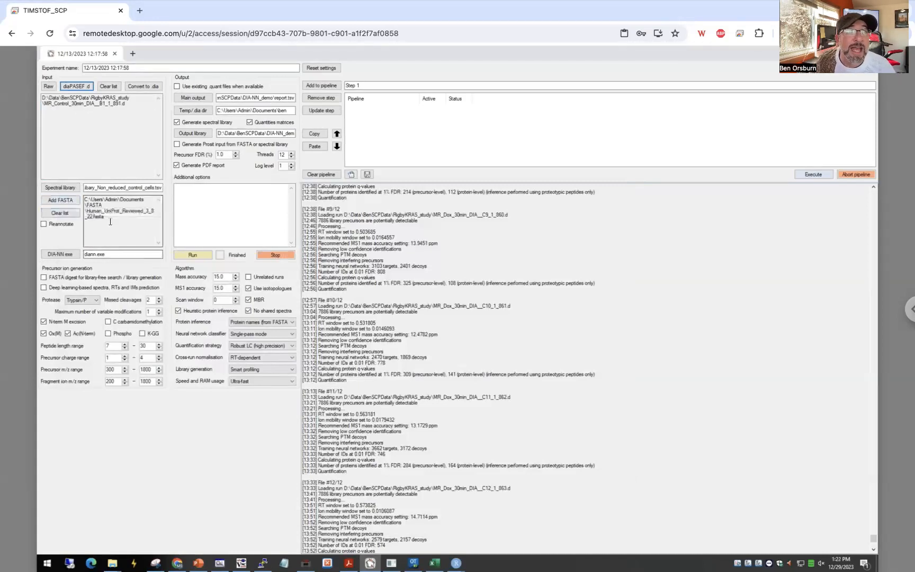
Enable FASTA digest for library-free search with deep learning-based prediction, and turn on spectral library generation.
{"action": "left_click_drag", "start_coordinate": [106, 211], "coordinate": [109, 218]}
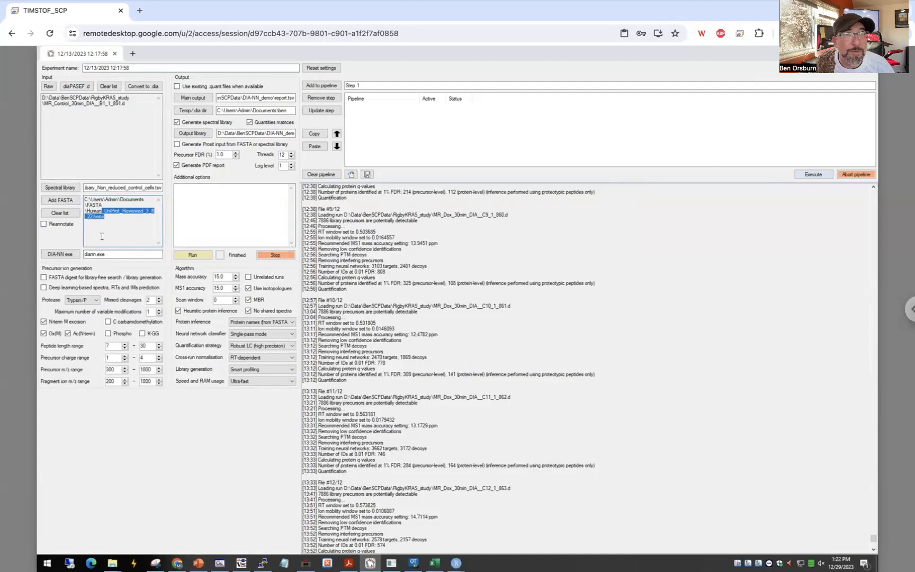
{"action": "left_click", "coordinate": [44, 277]}
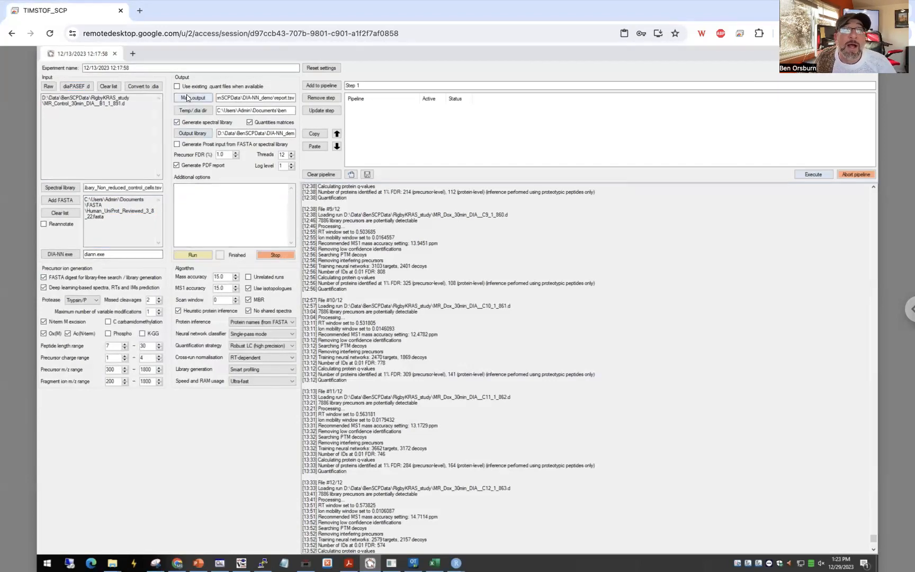
{"action": "left_click", "coordinate": [177, 123]}
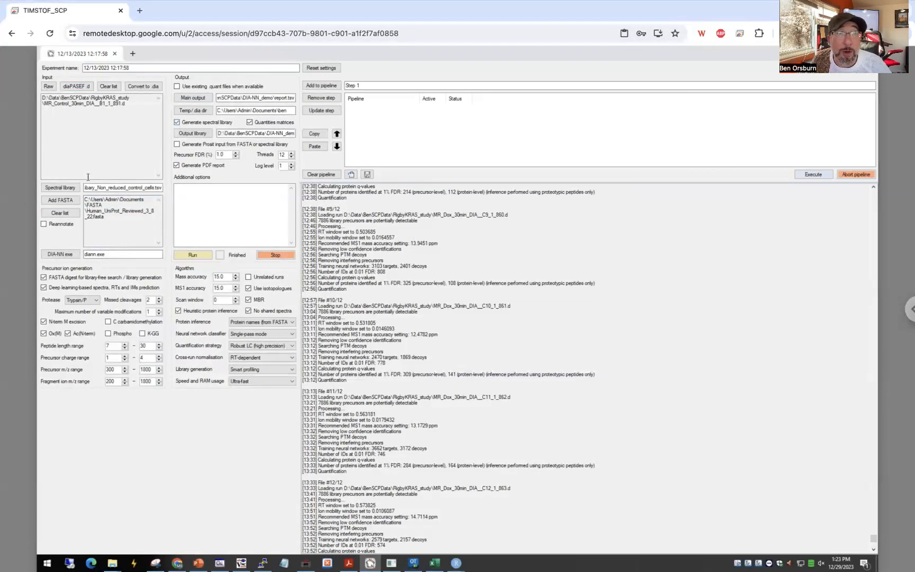
Clear the input data file list and check the full path of the loaded spectral library.
{"action": "left_click", "coordinate": [109, 86]}
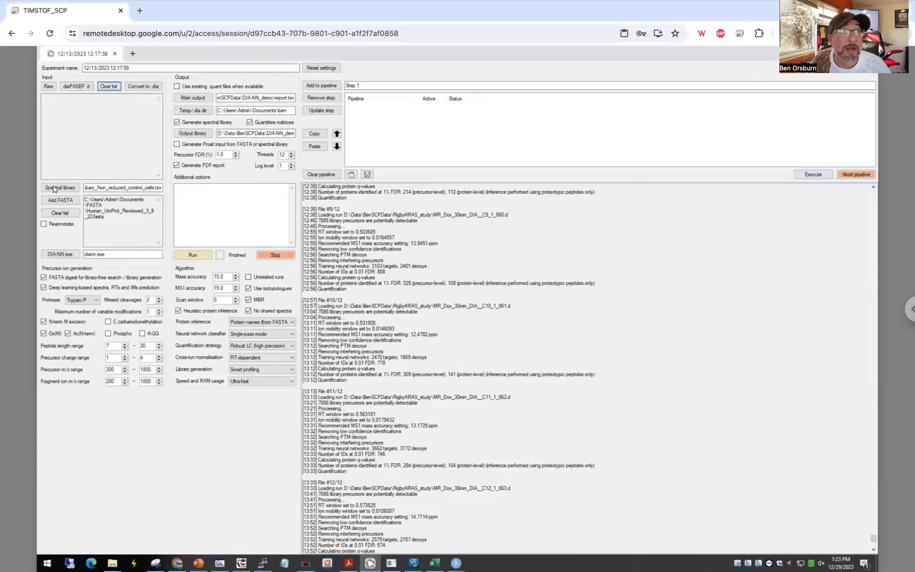
{"action": "left_click", "coordinate": [55, 189]}
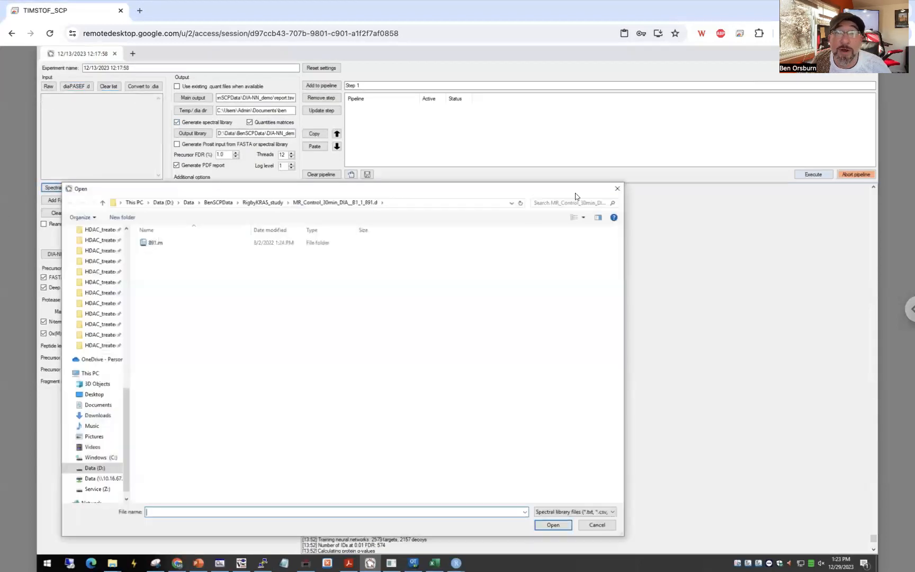
{"action": "left_click", "coordinate": [618, 188]}
{"action": "left_click_drag", "start_coordinate": [84, 189], "coordinate": [51, 186]}
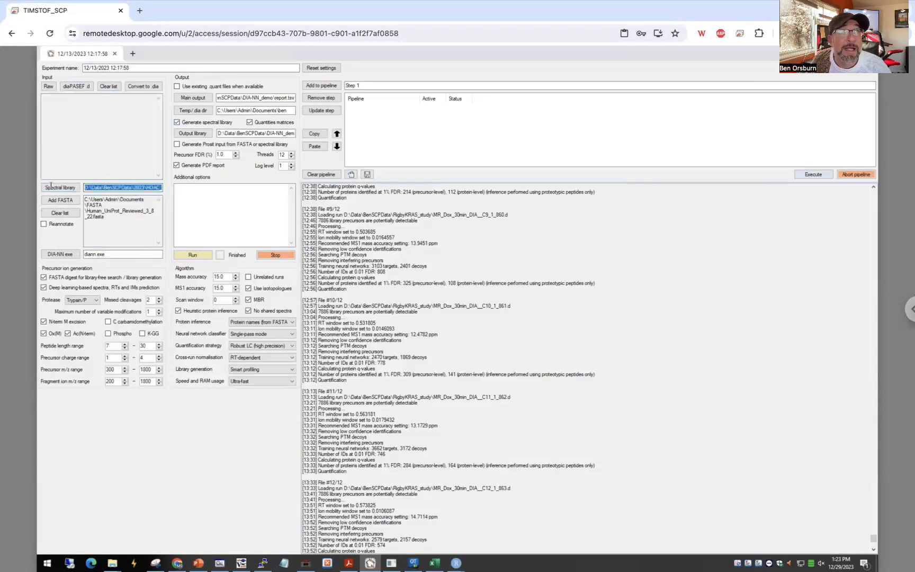
{"action": "left_click", "coordinate": [124, 187]}
{"action": "left_click_drag", "start_coordinate": [136, 188], "coordinate": [163, 191]}
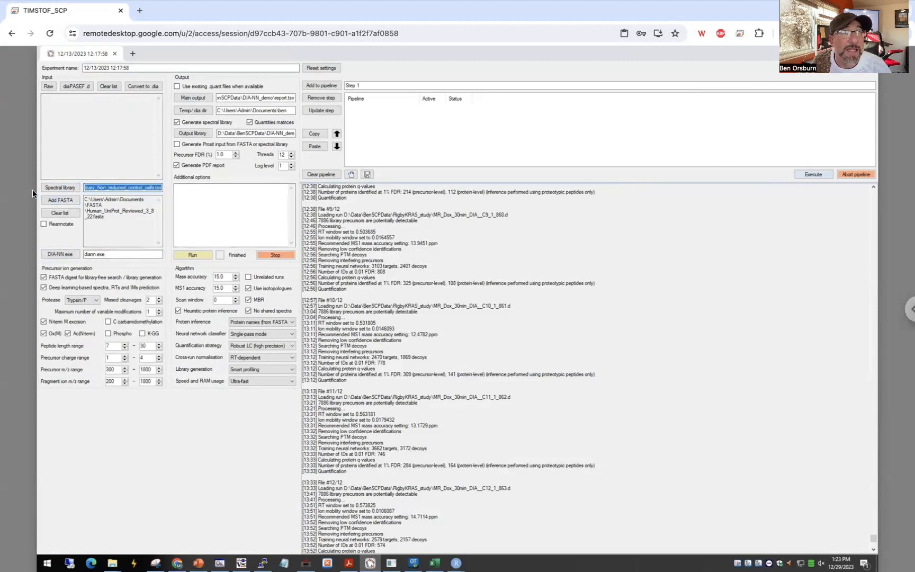
Turn off FASTA digest, deep learning-based prediction and spectral library generation for a search with the existing library.
{"action": "left_click", "coordinate": [44, 277]}
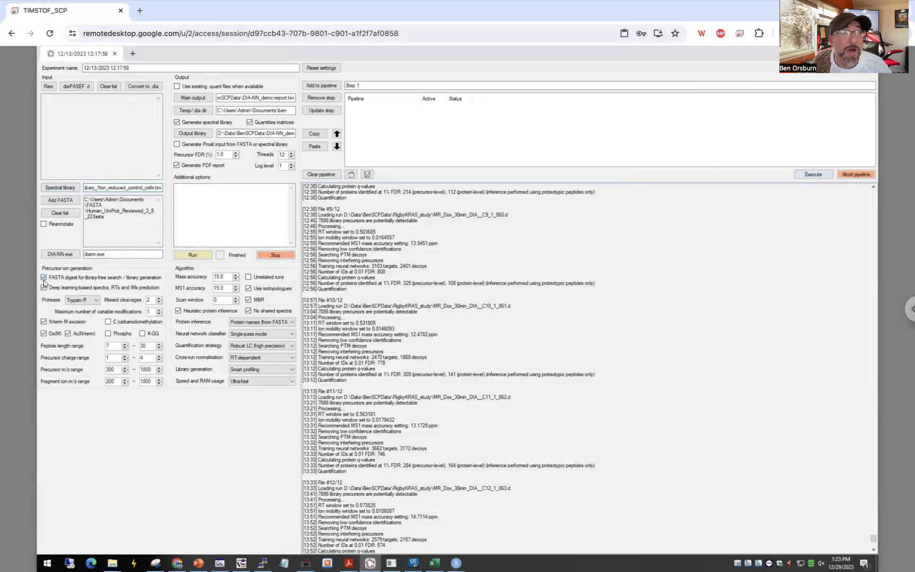
{"action": "left_click", "coordinate": [43, 288]}
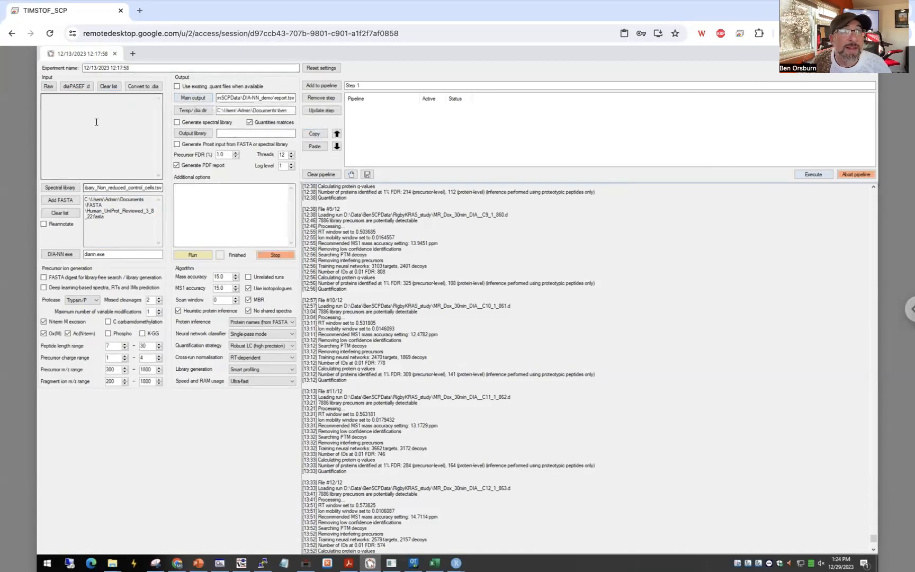
{"action": "left_click", "coordinate": [79, 87]}
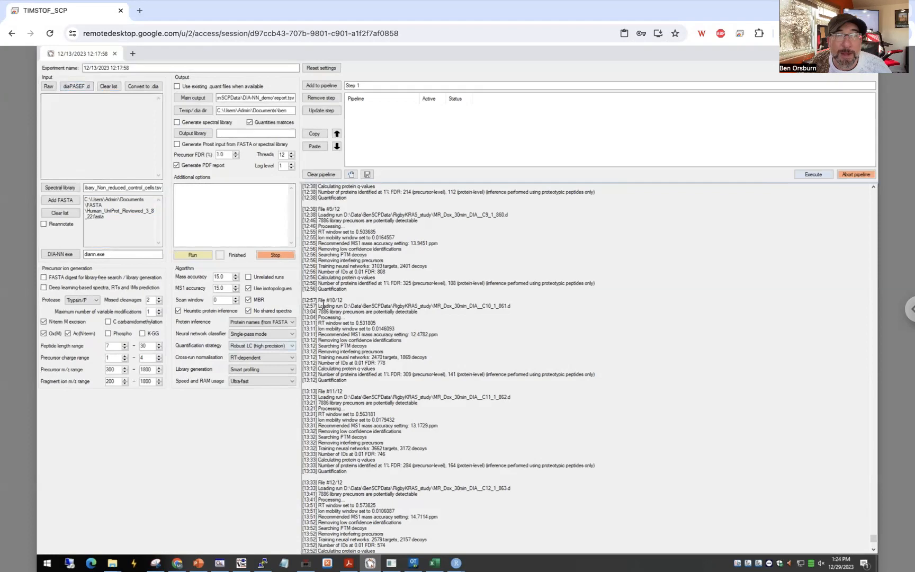
Examine the processing log for the protein identifications of each run and the saved report files.
{"action": "left_click_drag", "start_coordinate": [320, 301], "coordinate": [361, 338]}
{"action": "left_click", "coordinate": [355, 351]}
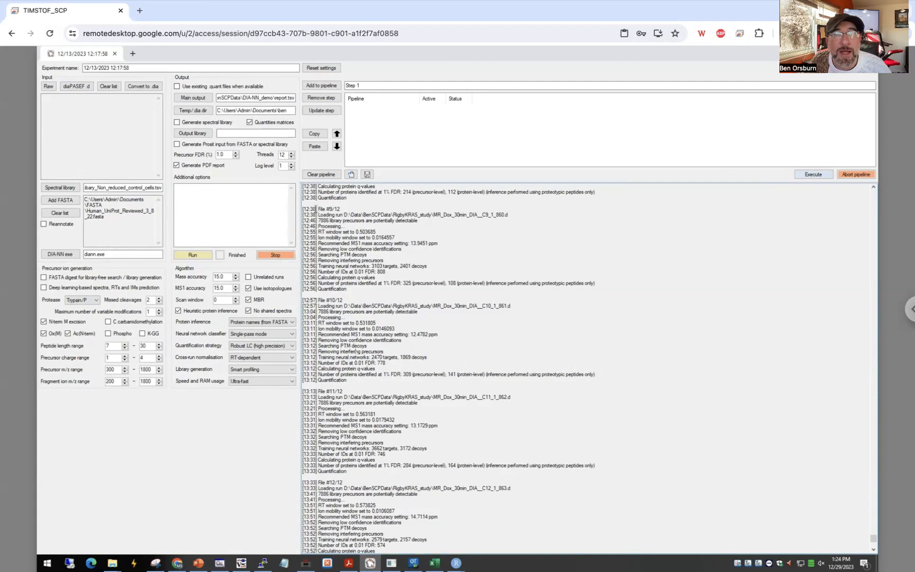
{"action": "left_click_drag", "start_coordinate": [316, 209], "coordinate": [363, 294]}
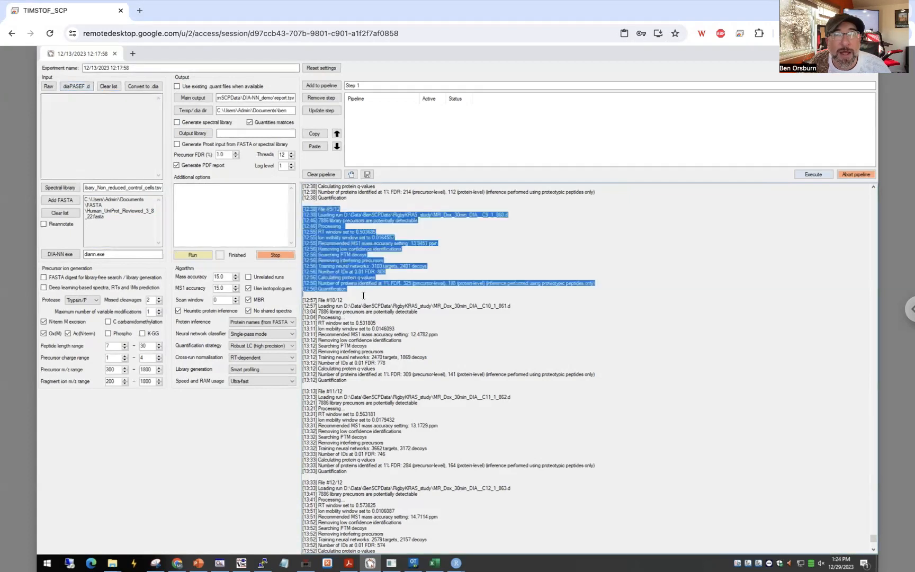
{"action": "scroll", "coordinate": [360, 328], "scroll_direction": "up", "scroll_amount": 2}
{"action": "scroll", "coordinate": [360, 326], "scroll_direction": "down", "scroll_amount": 4}
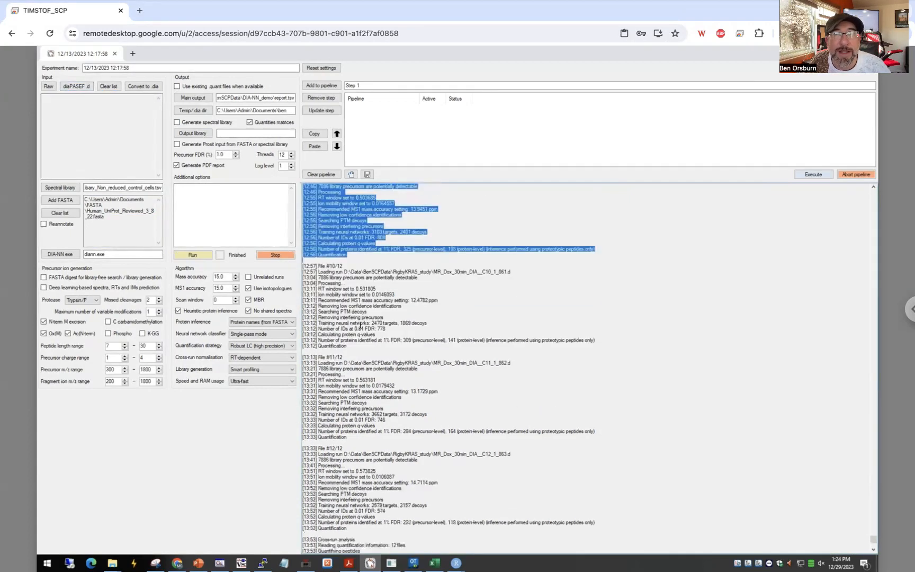
{"action": "scroll", "coordinate": [360, 325], "scroll_direction": "up", "scroll_amount": 20}
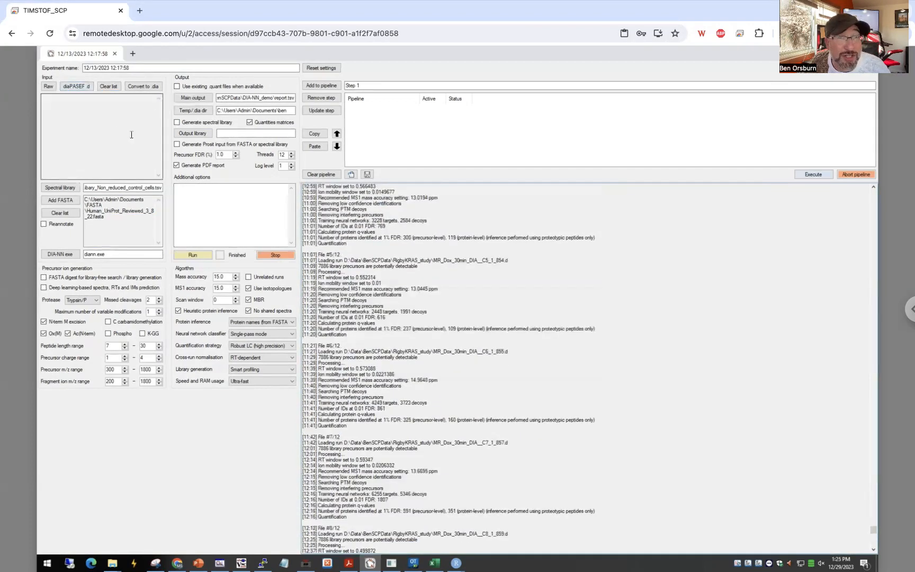
{"action": "scroll", "coordinate": [366, 295], "scroll_direction": "up", "scroll_amount": 9}
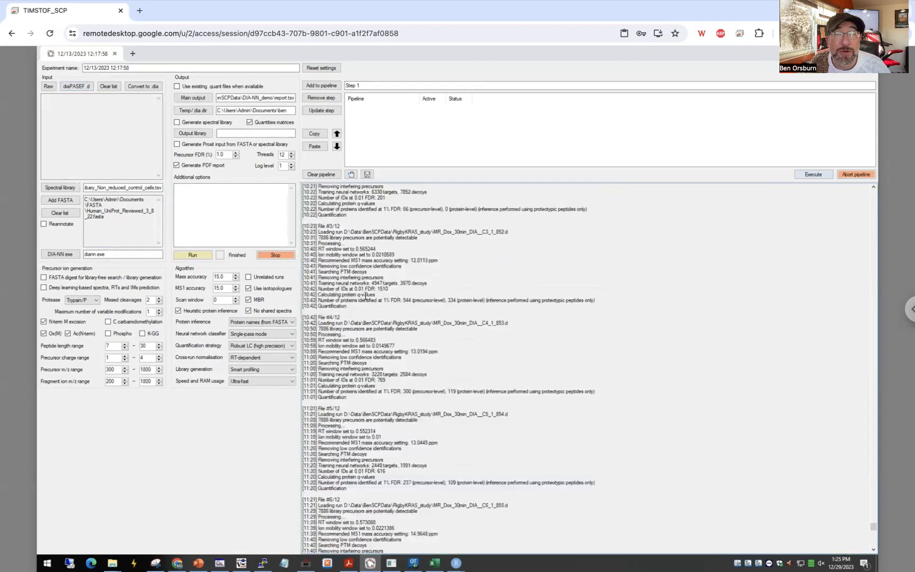
{"action": "scroll", "coordinate": [365, 295], "scroll_direction": "up", "scroll_amount": 3}
{"action": "scroll", "coordinate": [365, 295], "scroll_direction": "up", "scroll_amount": 2}
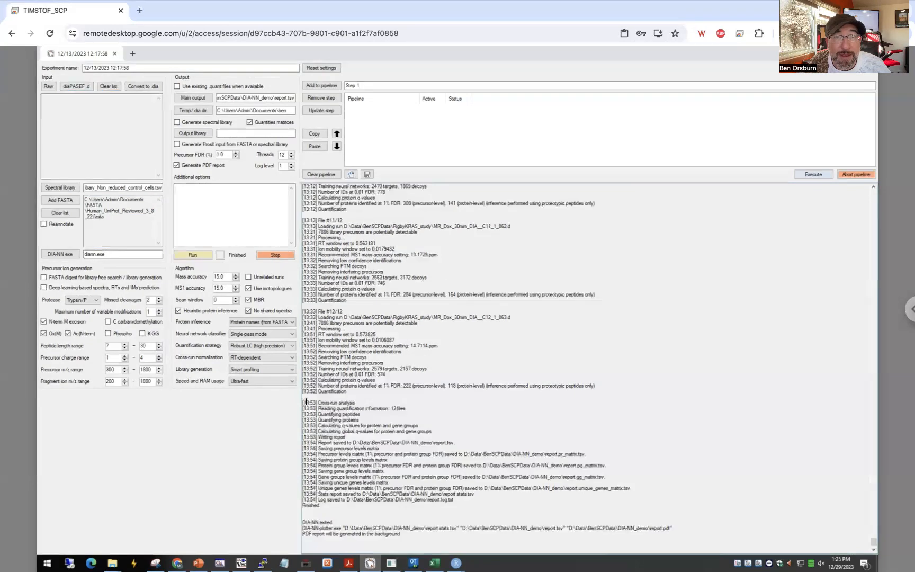
{"action": "scroll", "coordinate": [320, 317], "scroll_direction": "up", "scroll_amount": 5}
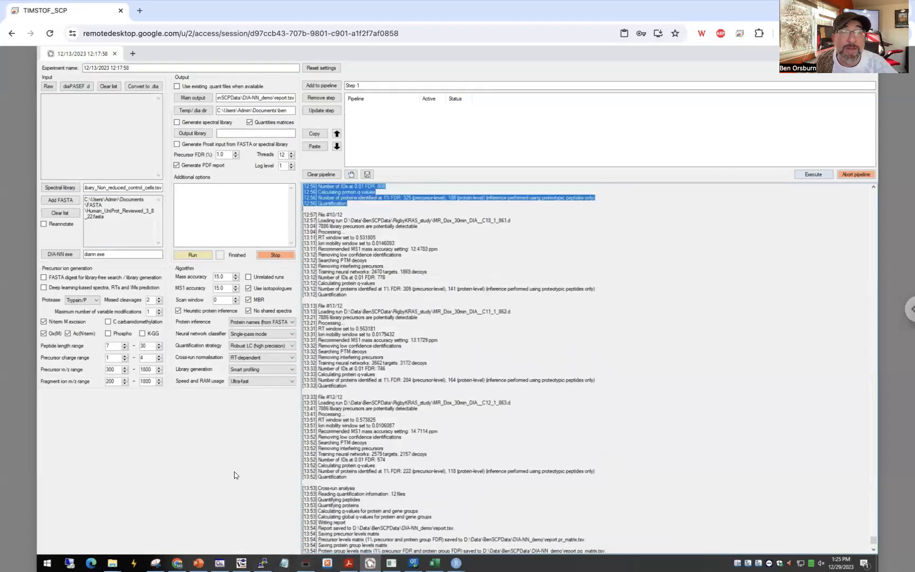
Set the speed and RAM usage option to Optimal results.
{"action": "mouse_move", "coordinate": [260, 382]}
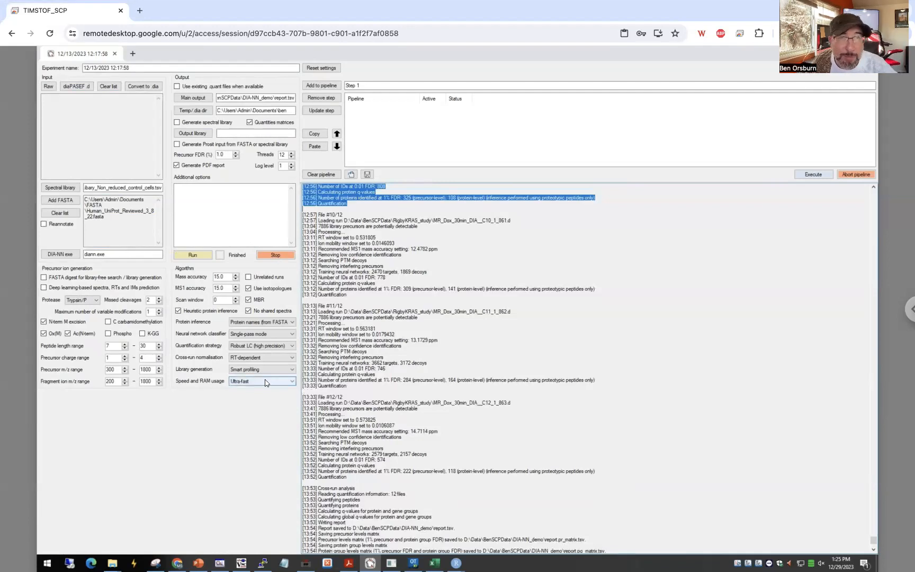
{"action": "left_click", "coordinate": [270, 381]}
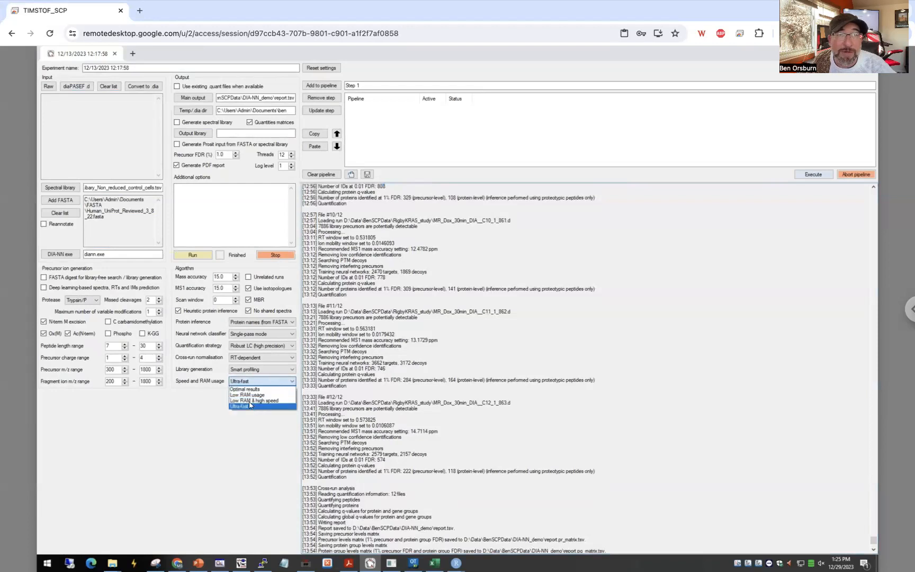
{"action": "left_click", "coordinate": [245, 390]}
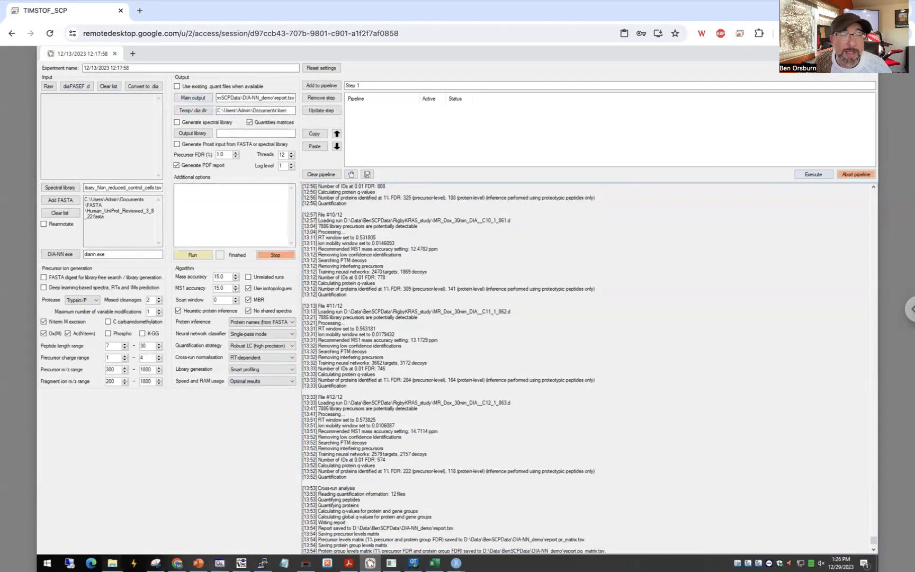
Find report.pg_matrix in the DIA-NN_demo folder and switch to it in Excel to check the protein ID column headers.
{"action": "mouse_move", "coordinate": [113, 563]}
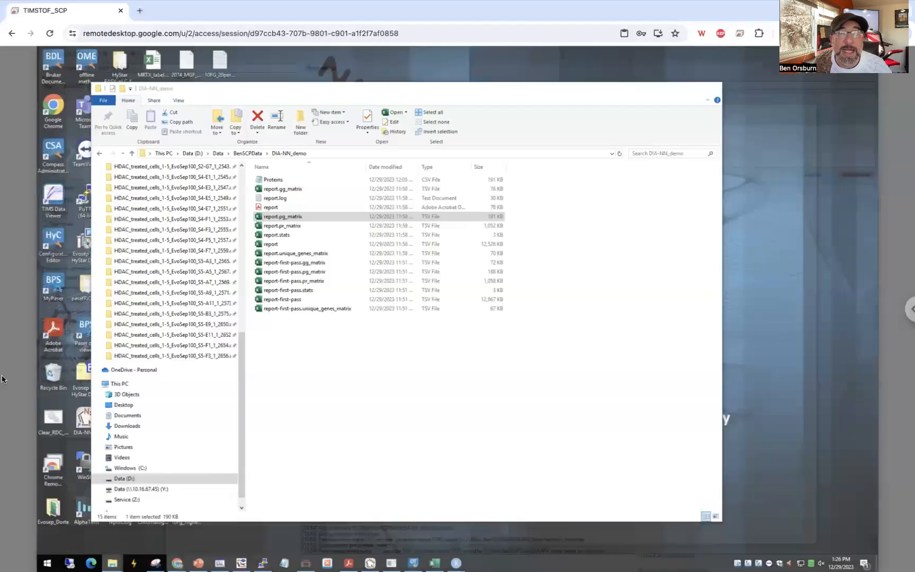
{"action": "left_click", "coordinate": [237, 523]}
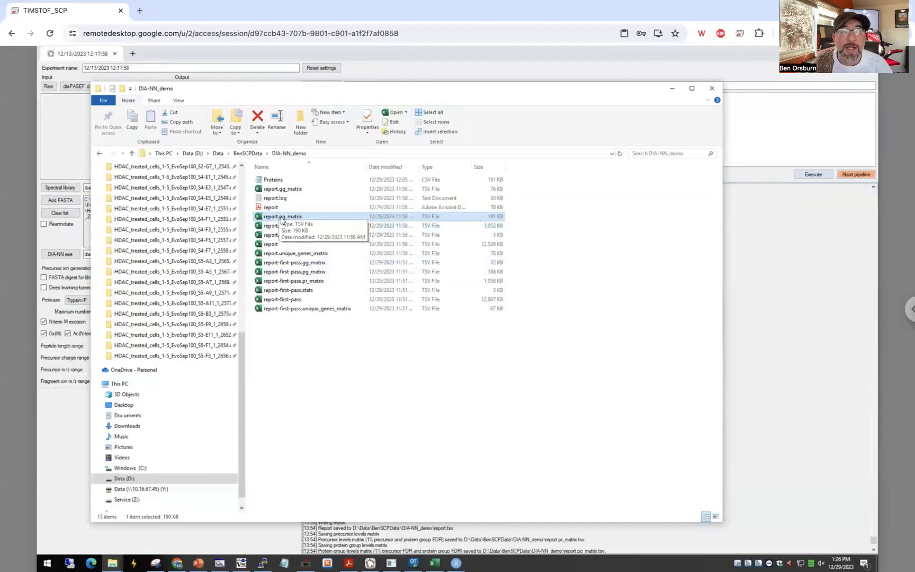
{"action": "key", "text": "alt+Tab"}
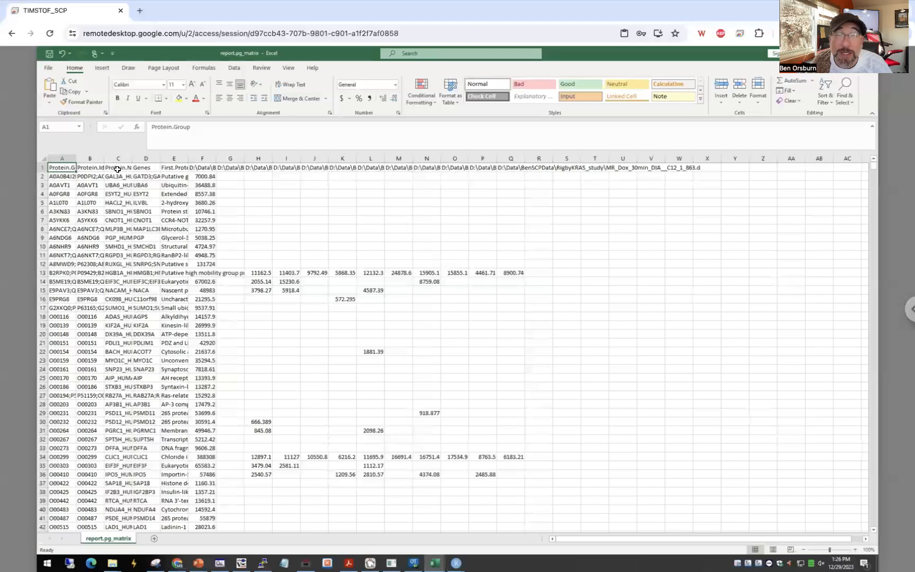
{"action": "left_click", "coordinate": [90, 168]}
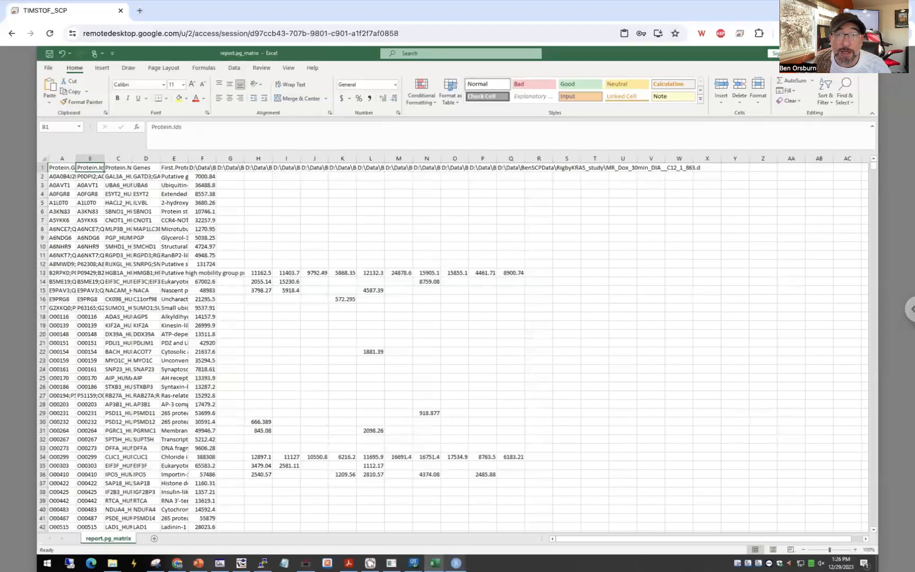
{"action": "mouse_move", "coordinate": [456, 563]}
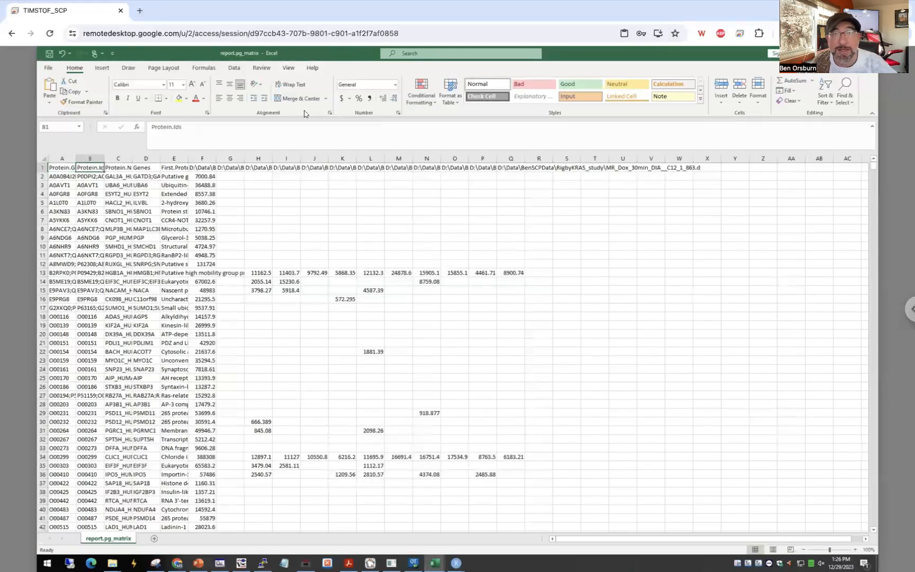
Save the protein group matrix as a comma-delimited CSV named demo in the DIA-NN_demo folder.
{"action": "left_click", "coordinate": [48, 69]}
{"action": "left_click", "coordinate": [66, 185]}
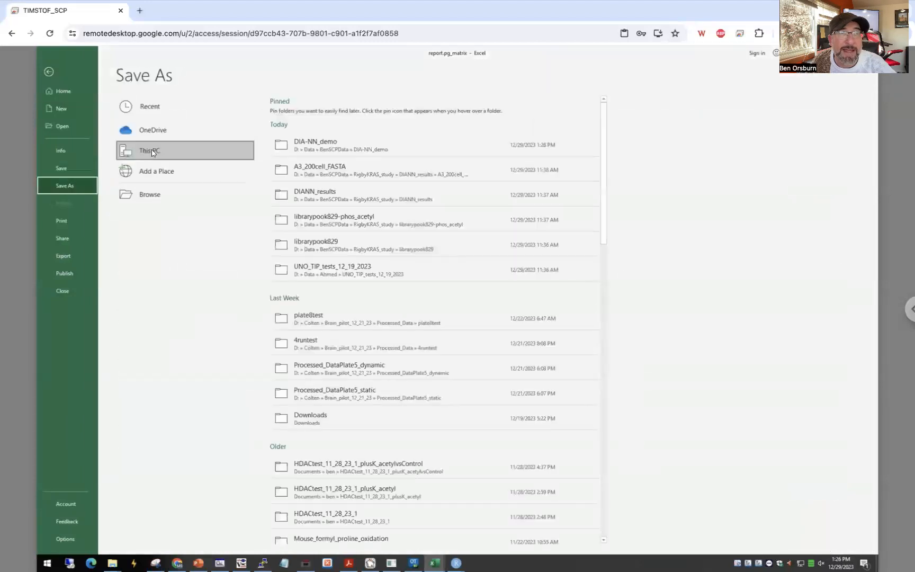
{"action": "left_click", "coordinate": [304, 147]}
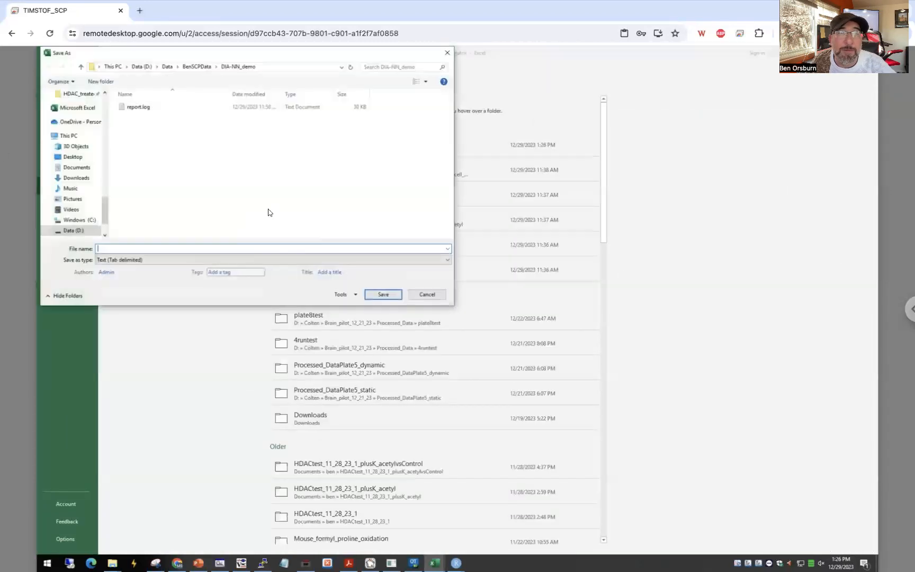
{"action": "type", "text": "demo"}
{"action": "left_click", "coordinate": [183, 260]}
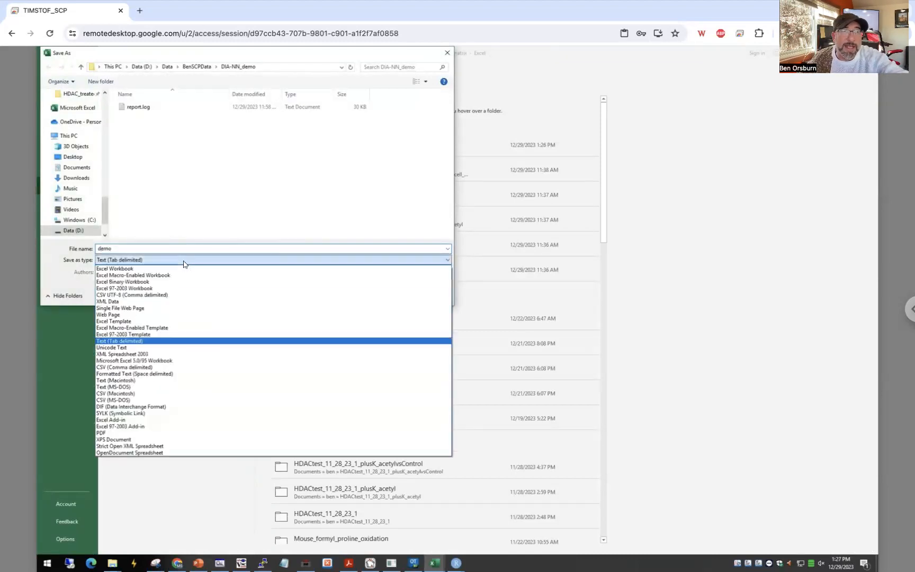
{"action": "left_click", "coordinate": [149, 367]}
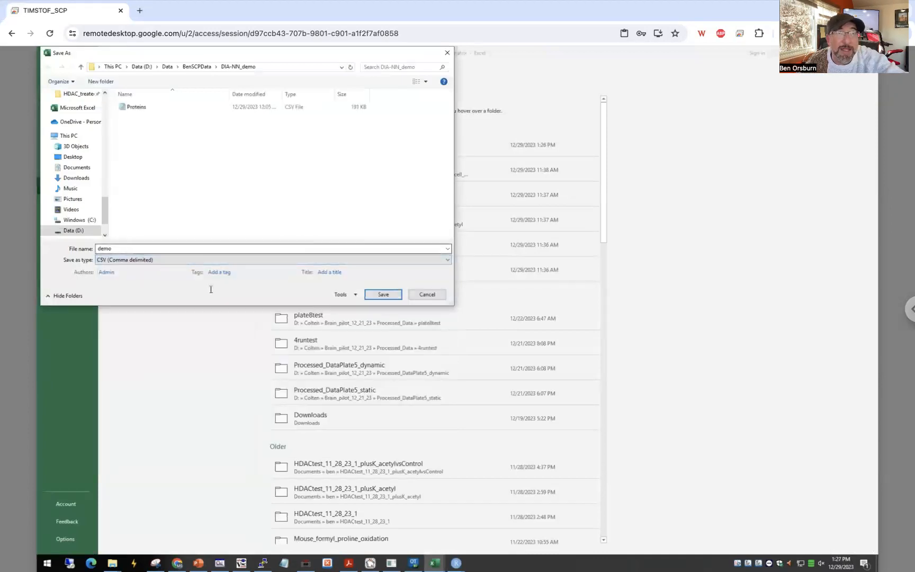
{"action": "left_click", "coordinate": [390, 294]}
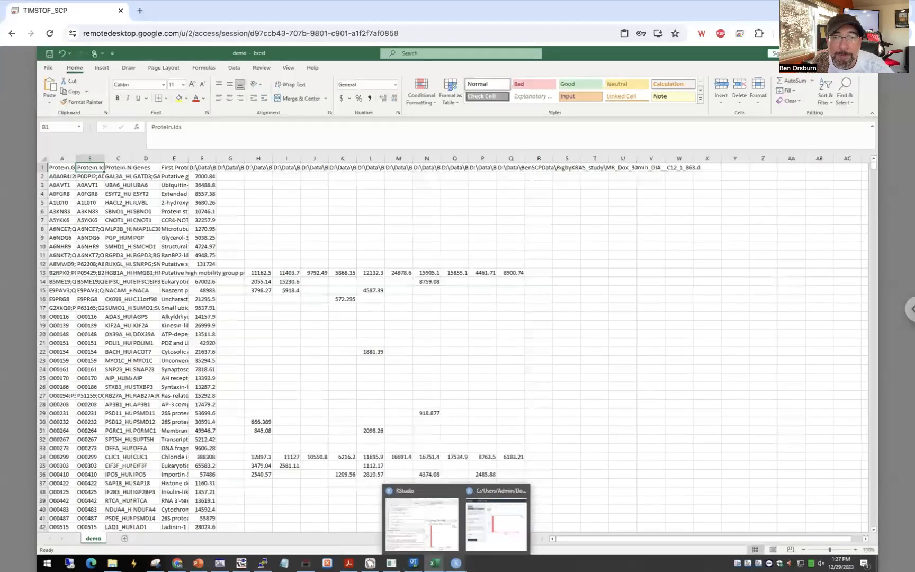
Switch to the SCP Viz Shiny app window.
{"action": "left_click", "coordinate": [496, 524]}
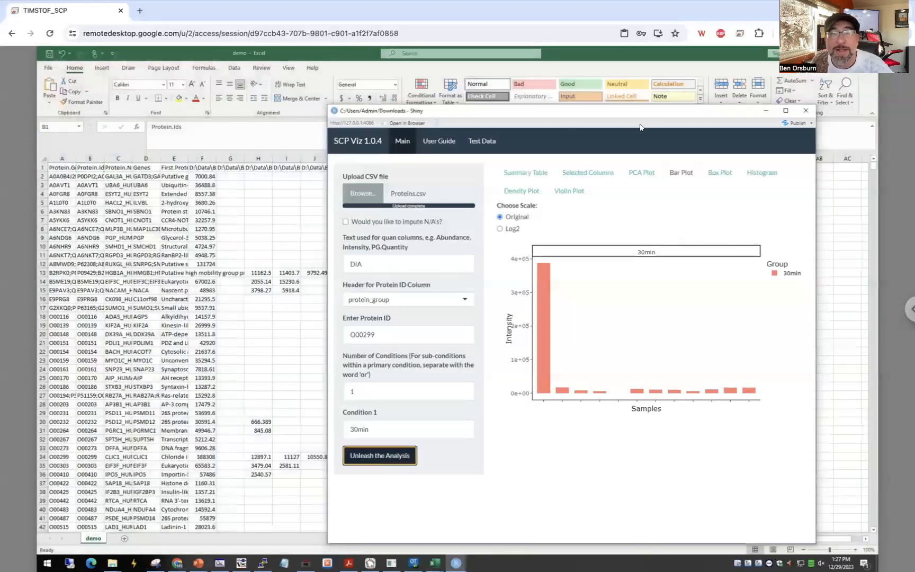
Upload the demo CSV file from the DIA-NN_demo folder as the input data.
{"action": "left_click", "coordinate": [364, 194]}
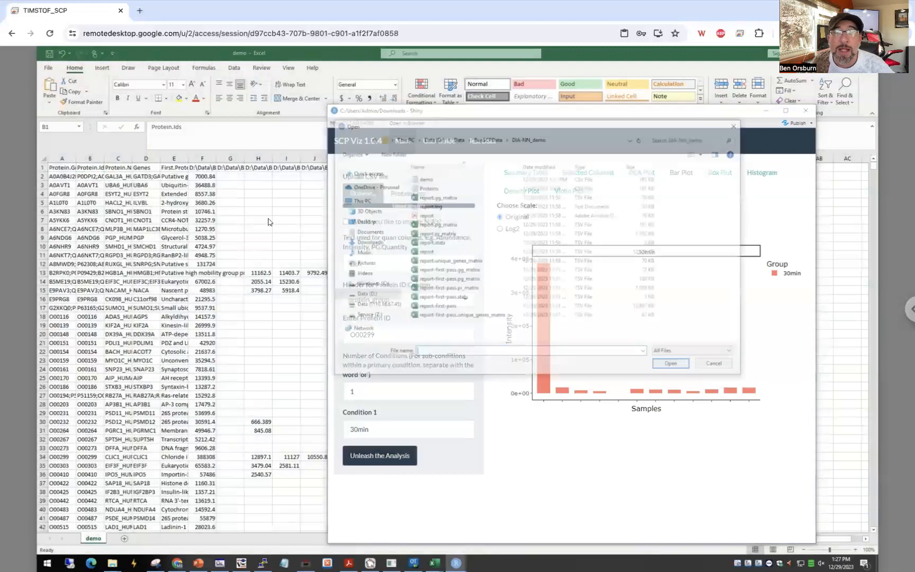
{"action": "left_click_drag", "start_coordinate": [466, 127], "coordinate": [580, 131]}
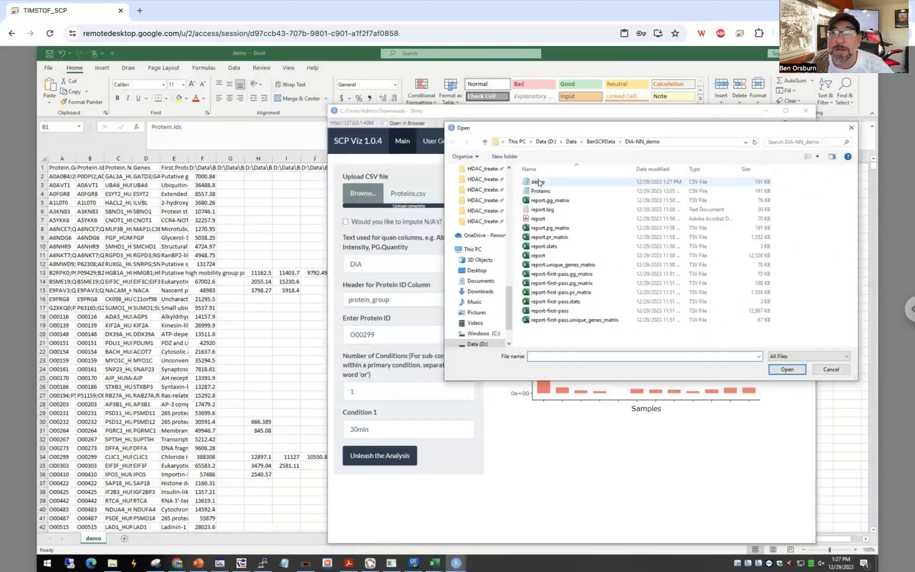
{"action": "left_click", "coordinate": [539, 182]}
{"action": "left_click", "coordinate": [781, 370]}
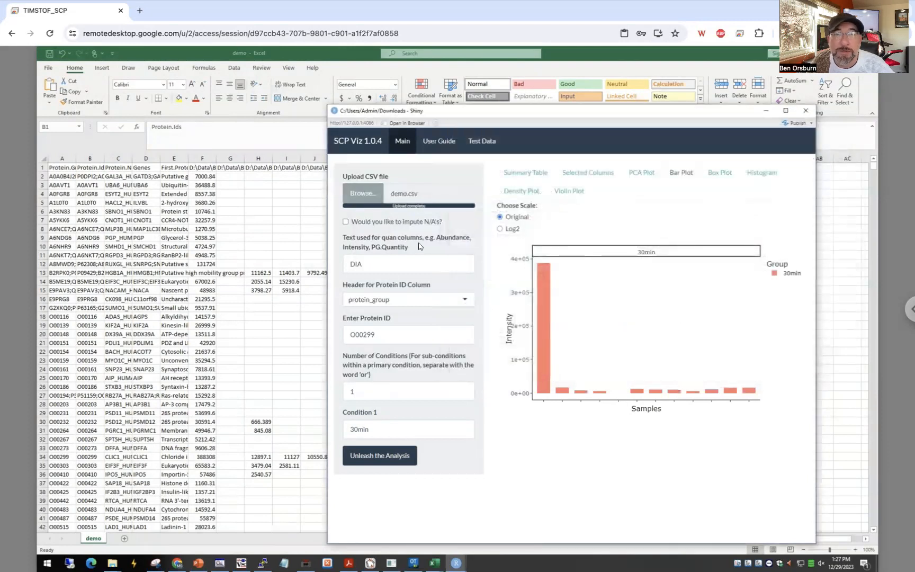
Switch to the demo workbook in Excel and examine the row 1 sample headers for the quan column text DIA.
{"action": "left_click", "coordinate": [388, 264]}
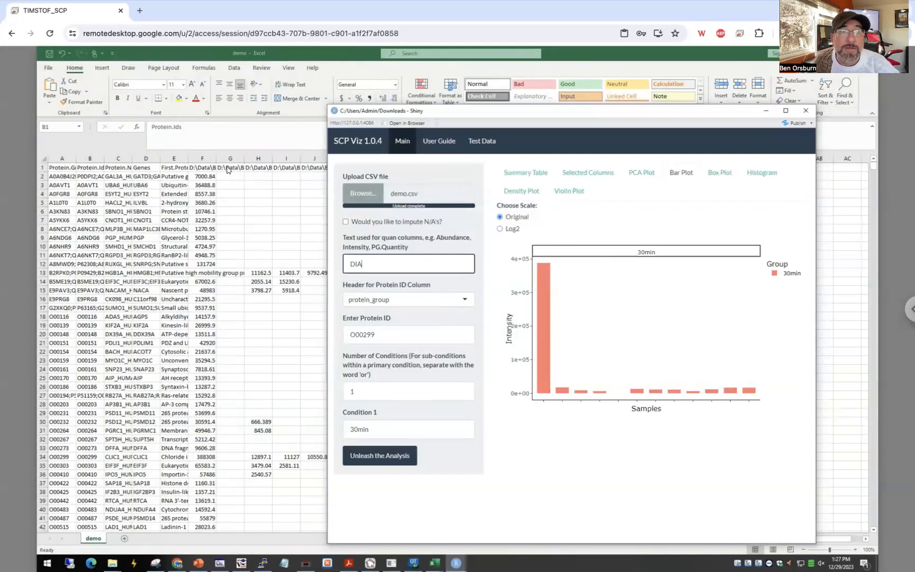
{"action": "left_click", "coordinate": [261, 168]}
{"action": "left_click", "coordinate": [261, 167]}
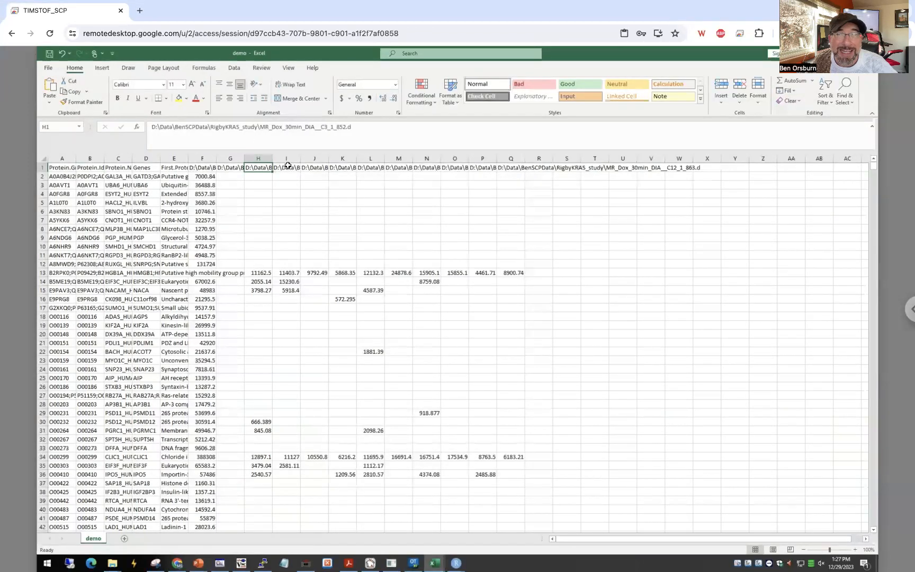
{"action": "left_click", "coordinate": [227, 167]}
{"action": "left_click", "coordinate": [199, 166]}
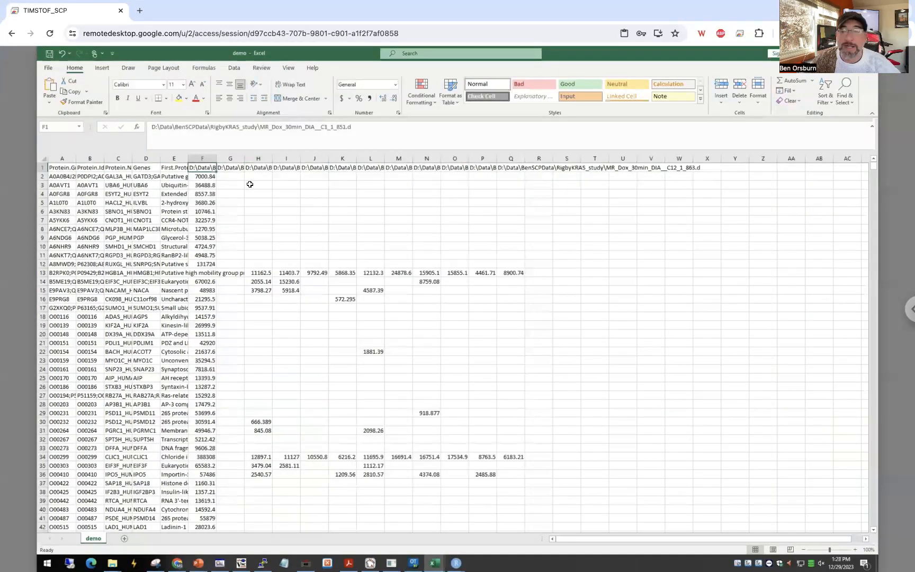
{"action": "key", "text": "Left"}
{"action": "key", "text": "Left"}
{"action": "key", "text": "Left"}
{"action": "key", "text": "Left"}
{"action": "key", "text": "Left"}
{"action": "key", "text": "Right"}
{"action": "key", "text": "Right"}
{"action": "key", "text": "Right"}
{"action": "key", "text": "Right"}
{"action": "key", "text": "Right"}
{"action": "key", "text": "Right"}
{"action": "key", "text": "Right"}
{"action": "key", "text": "Right"}
{"action": "key", "text": "Right"}
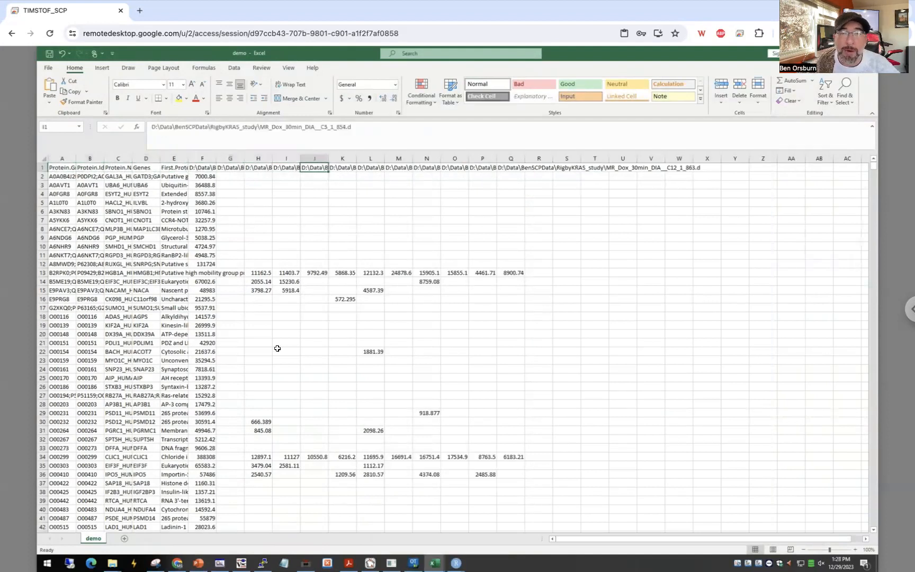
Return to the SCP Viz window and choose protein_group as the header for the protein ID column.
{"action": "mouse_move", "coordinate": [456, 563]}
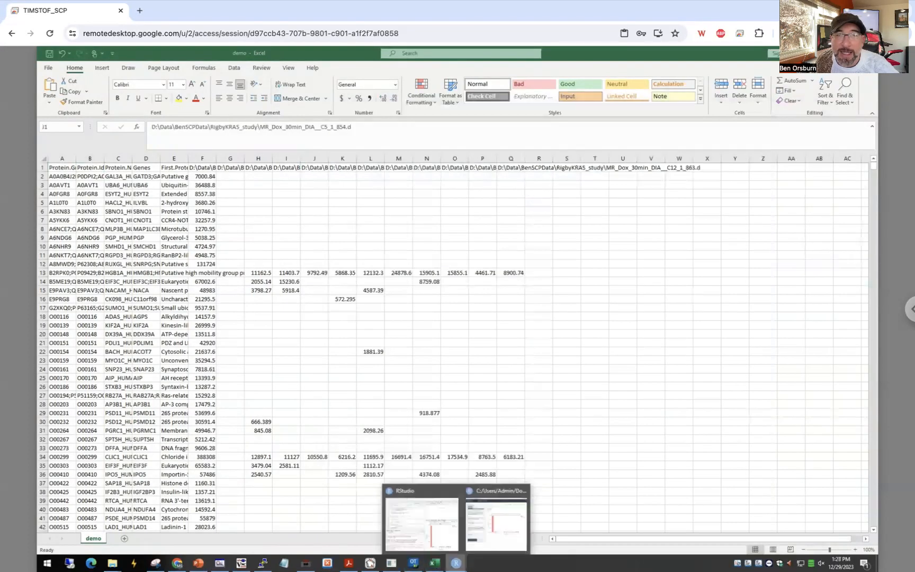
{"action": "left_click", "coordinate": [497, 524]}
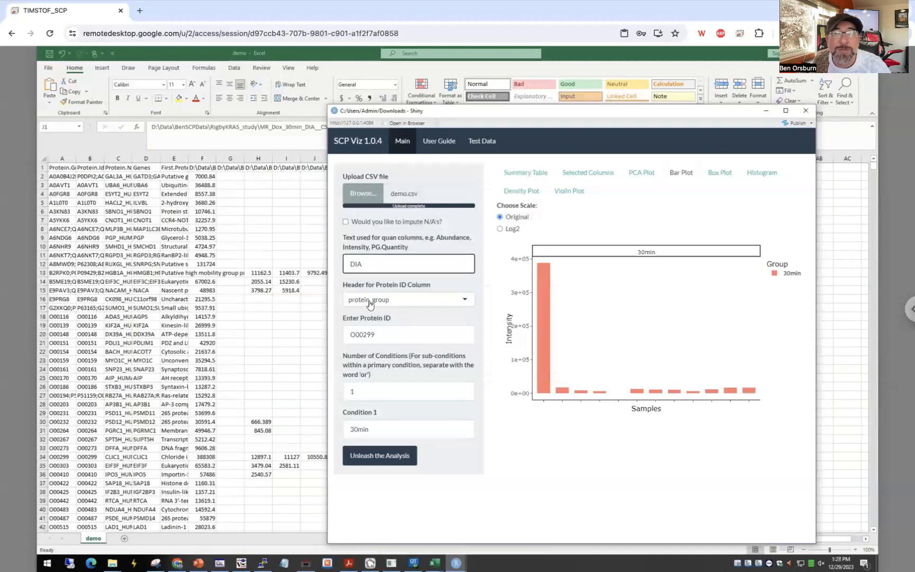
{"action": "left_click", "coordinate": [420, 300]}
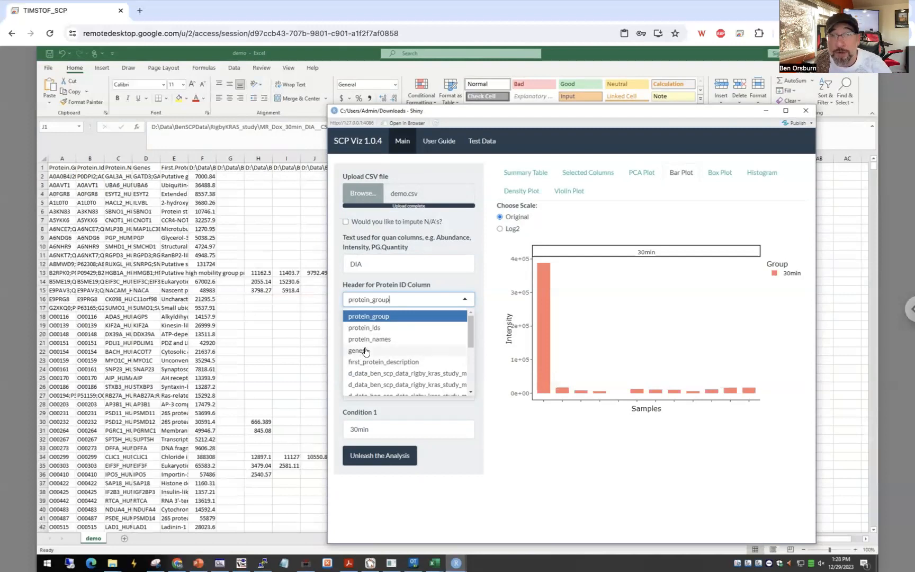
{"action": "left_click", "coordinate": [371, 317]}
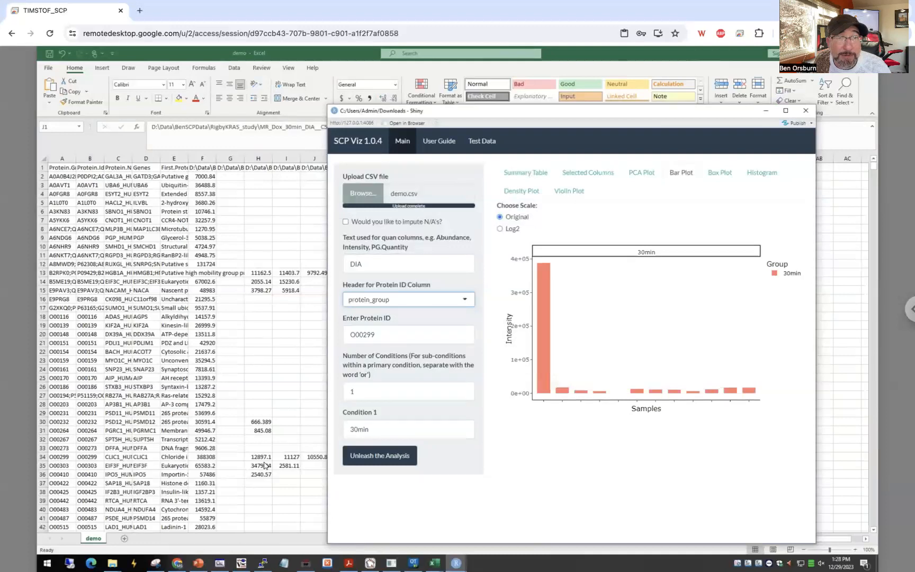
Locate protein O00299 in the Excel sheet's first column and compare it with the Protein ID entry in SCP Viz.
{"action": "left_click", "coordinate": [56, 458]}
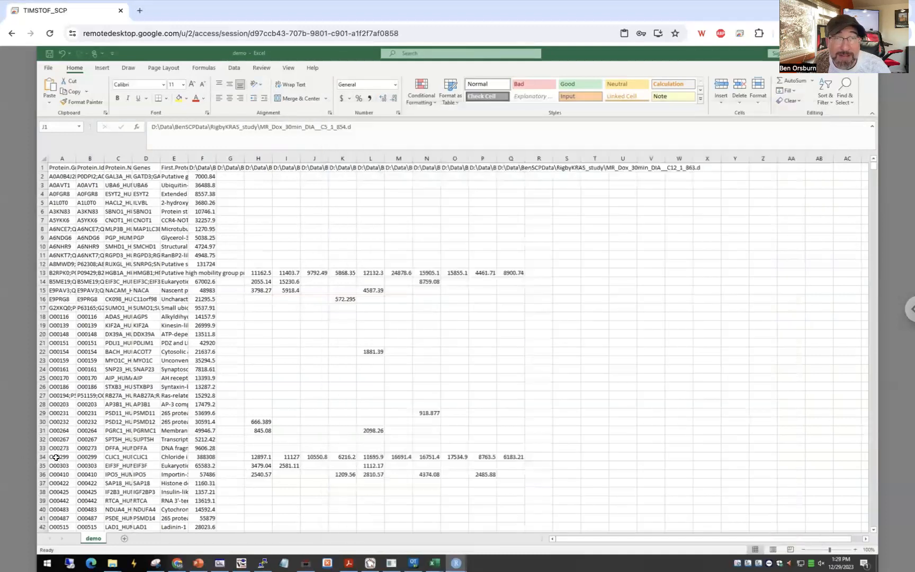
{"action": "left_click", "coordinate": [55, 457]}
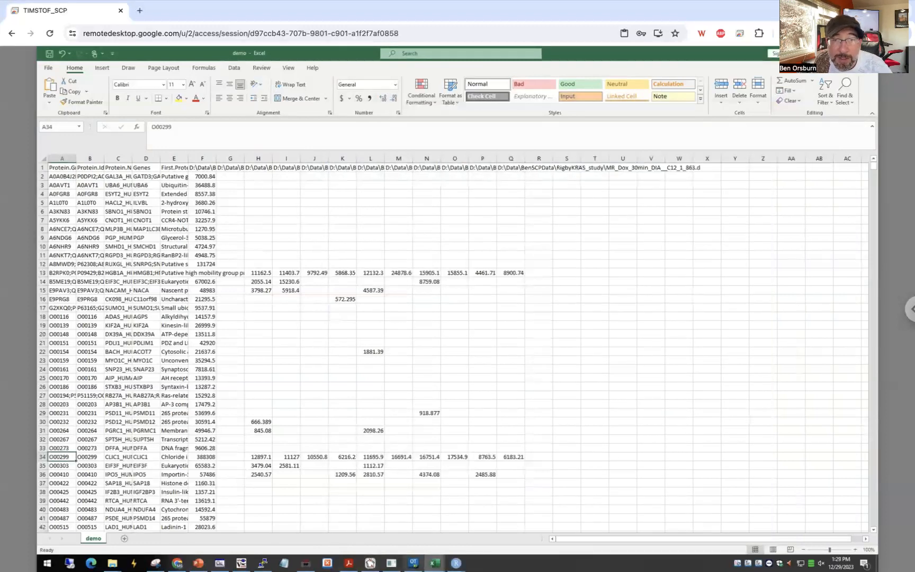
{"action": "mouse_move", "coordinate": [456, 563]}
{"action": "mouse_move", "coordinate": [480, 540]}
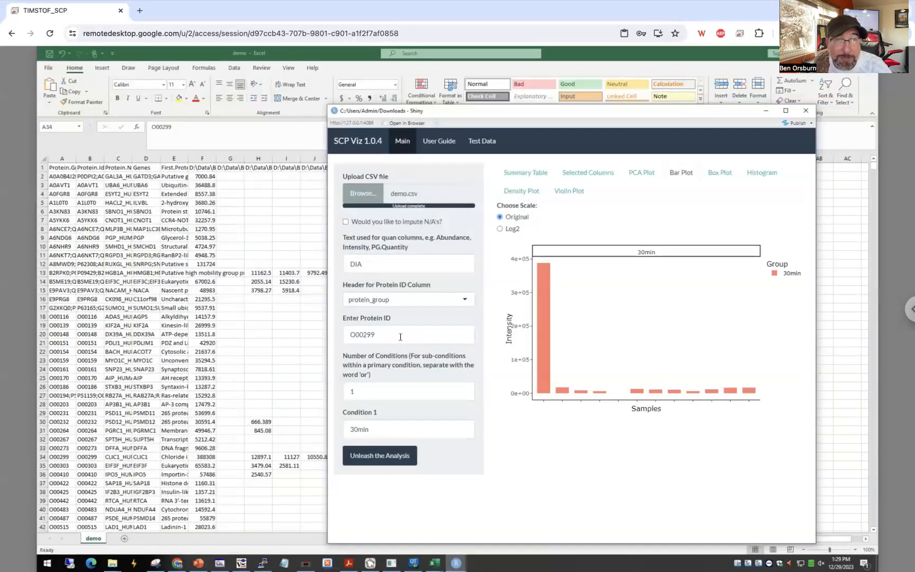
{"action": "left_click_drag", "start_coordinate": [376, 334], "coordinate": [360, 334]}
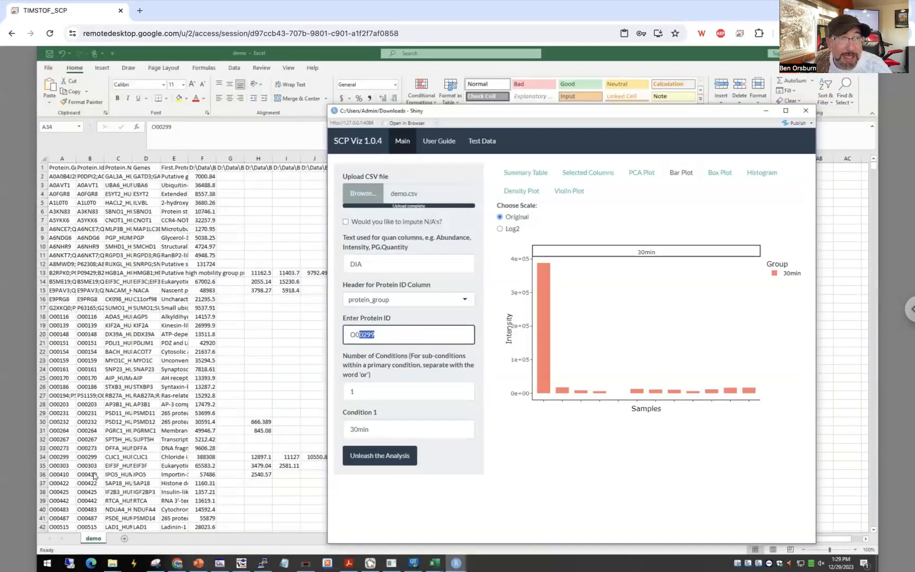
{"action": "left_click", "coordinate": [394, 335]}
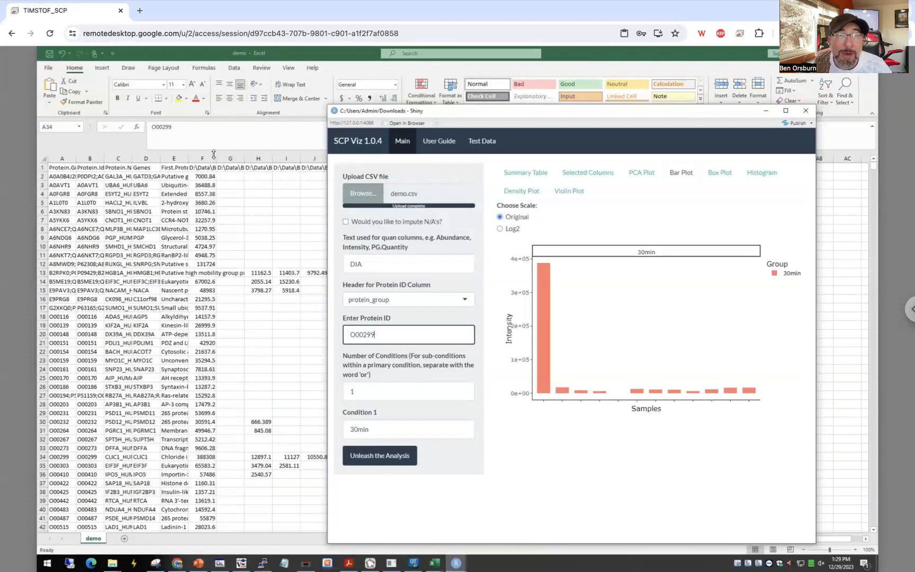
Check several sample headers in the Excel sheet for the condition text 30min, highlighting it in the header of column L.
{"action": "left_click", "coordinate": [228, 168]}
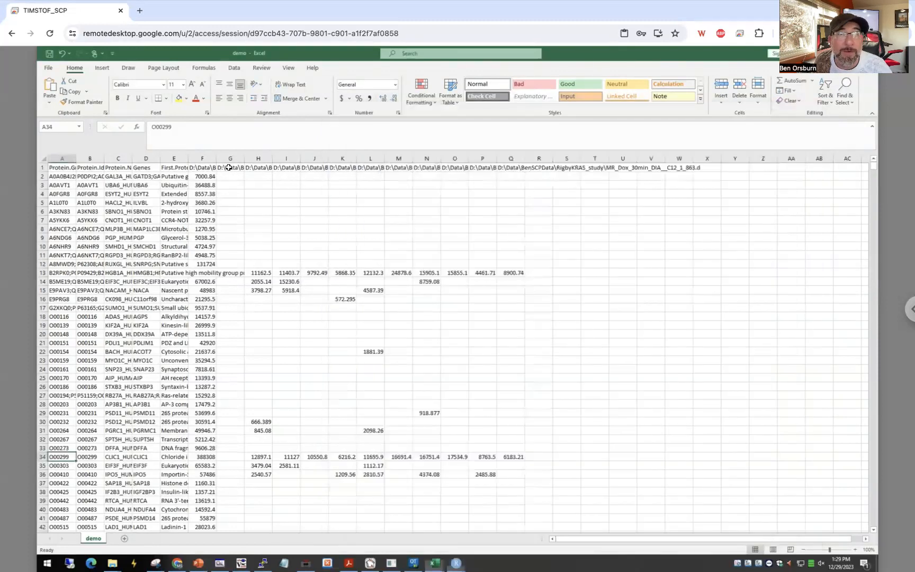
{"action": "left_click", "coordinate": [228, 167]}
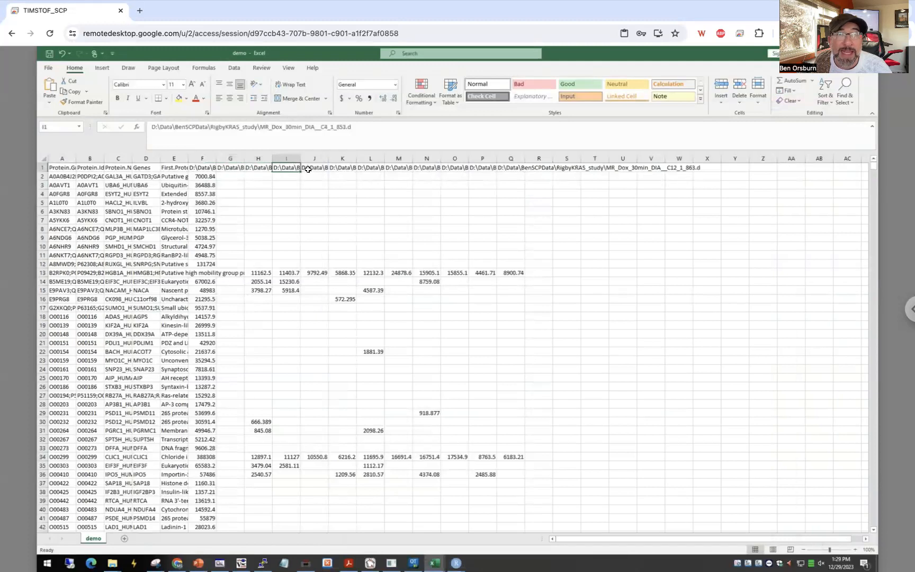
{"action": "left_click", "coordinate": [343, 175]}
{"action": "left_click", "coordinate": [366, 168]}
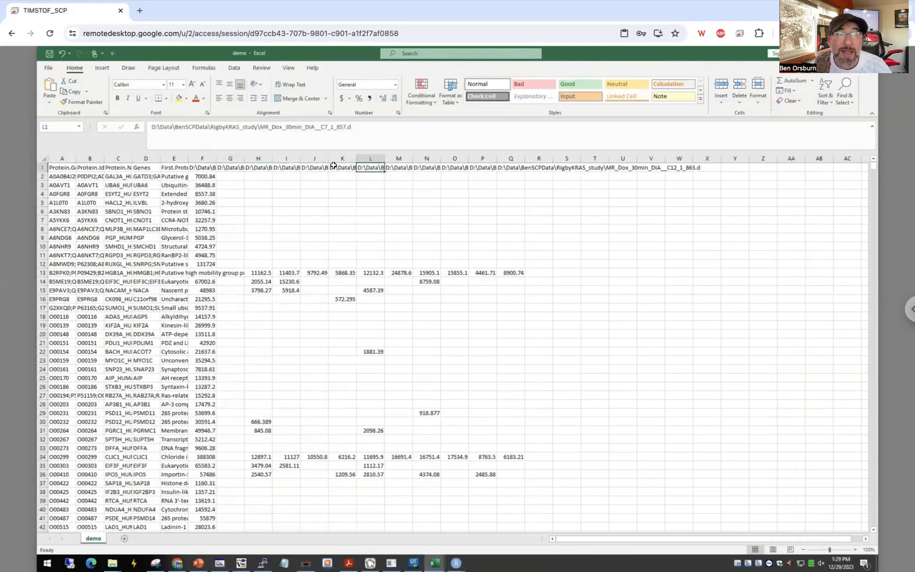
{"action": "double_click", "coordinate": [299, 127]}
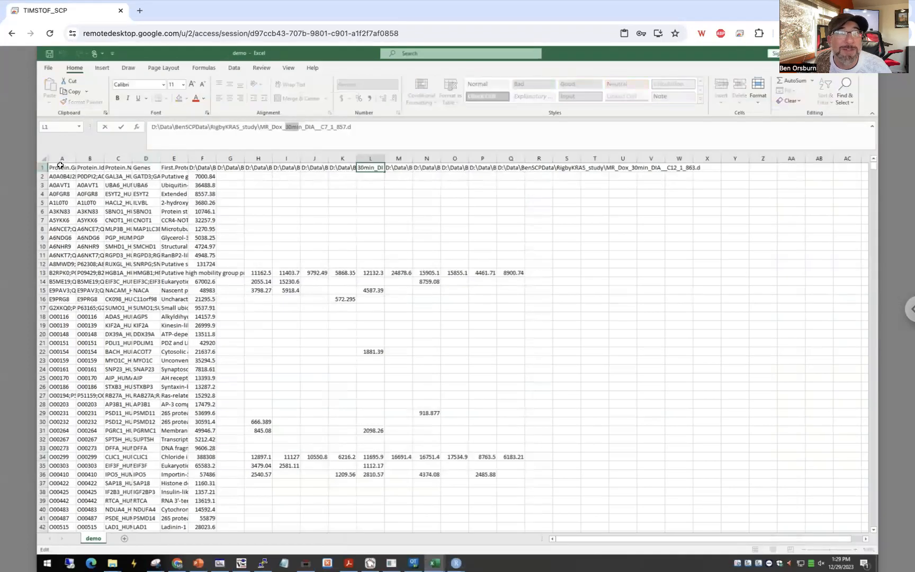
Switch back to SCP Viz and run the analysis for protein O00299 with the 30min condition.
{"action": "mouse_move", "coordinate": [455, 563]}
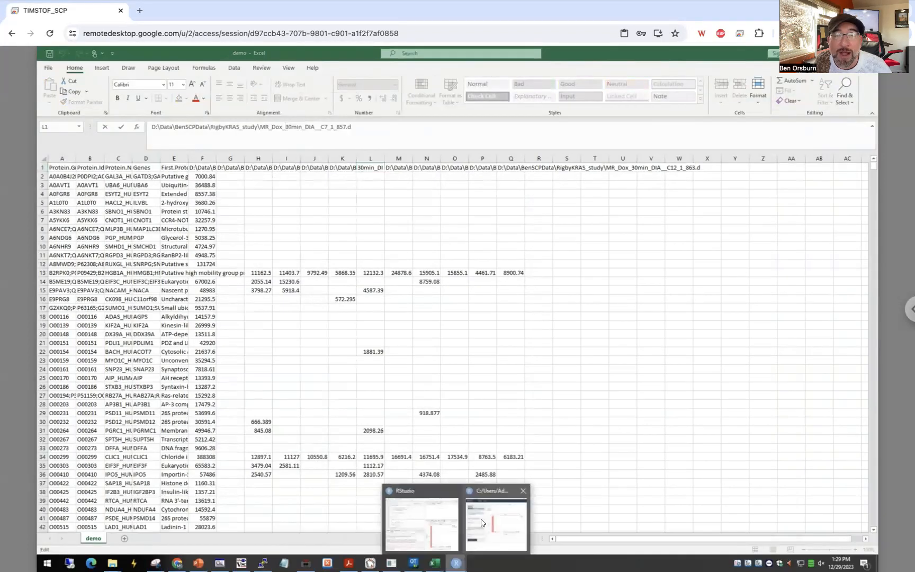
{"action": "left_click", "coordinate": [479, 521]}
{"action": "left_click", "coordinate": [386, 456]}
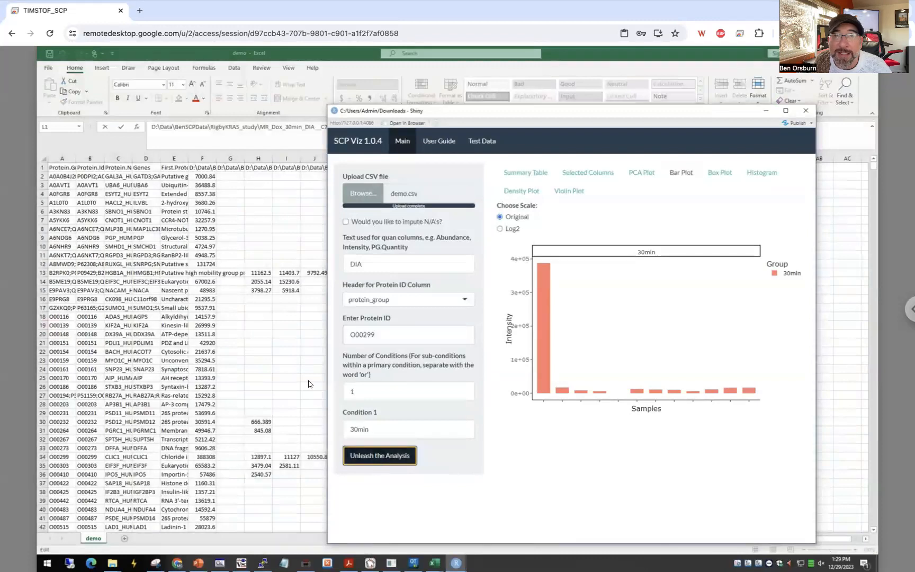
Review the group summary table across all of its columns, including the missing-value statistics.
{"action": "left_click", "coordinate": [520, 174]}
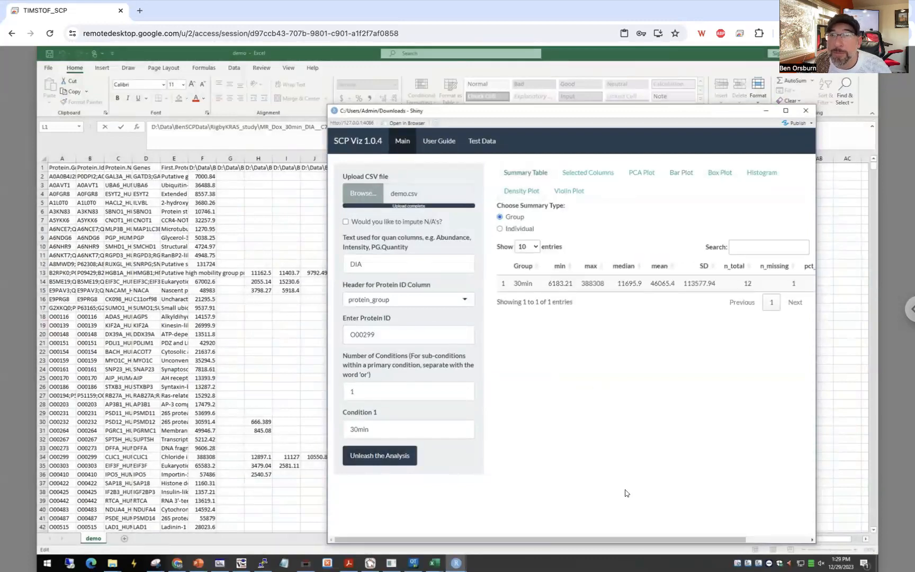
{"action": "left_click_drag", "start_coordinate": [657, 539], "coordinate": [754, 548]}
{"action": "left_click_drag", "start_coordinate": [690, 535], "coordinate": [775, 545]}
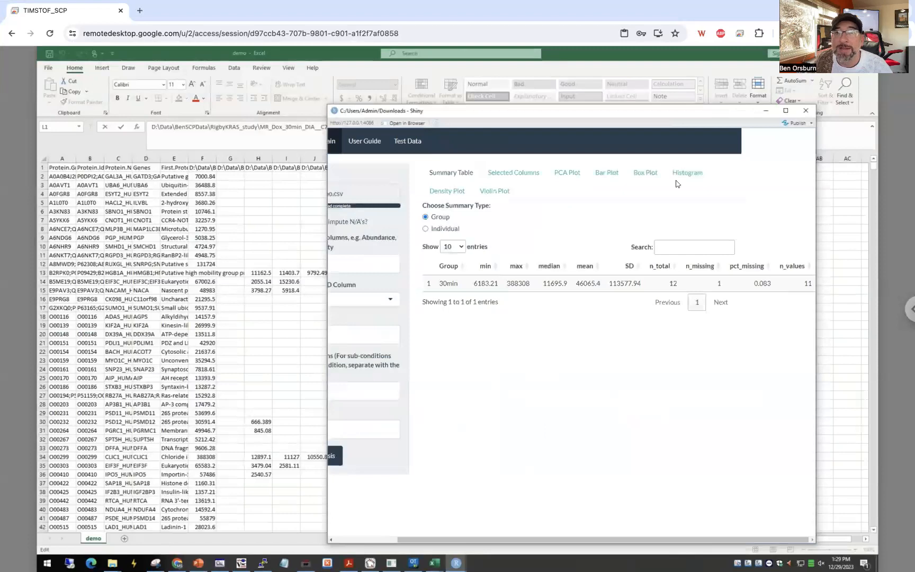
View the PCA plot and the bar plot, and inspect the sample details of the tallest bar.
{"action": "left_click", "coordinate": [577, 173]}
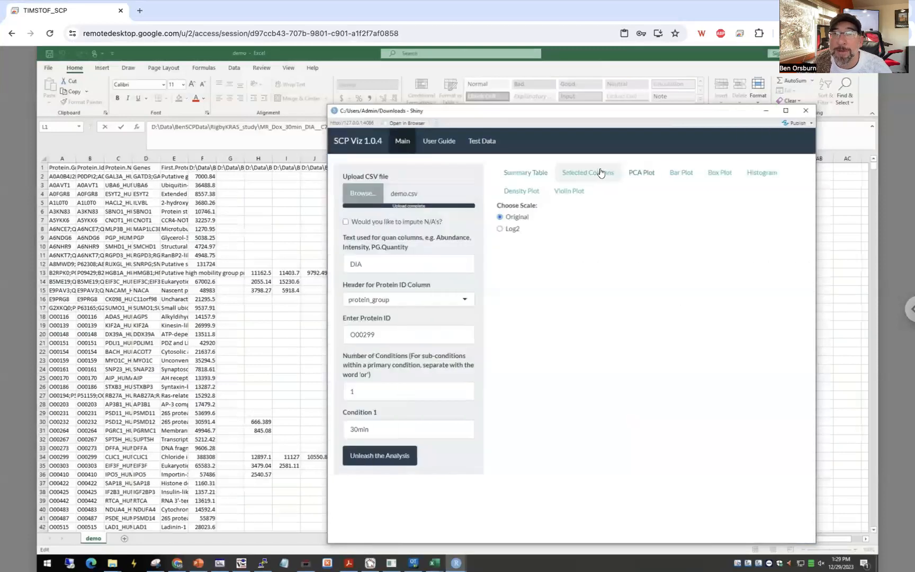
{"action": "left_click", "coordinate": [673, 175]}
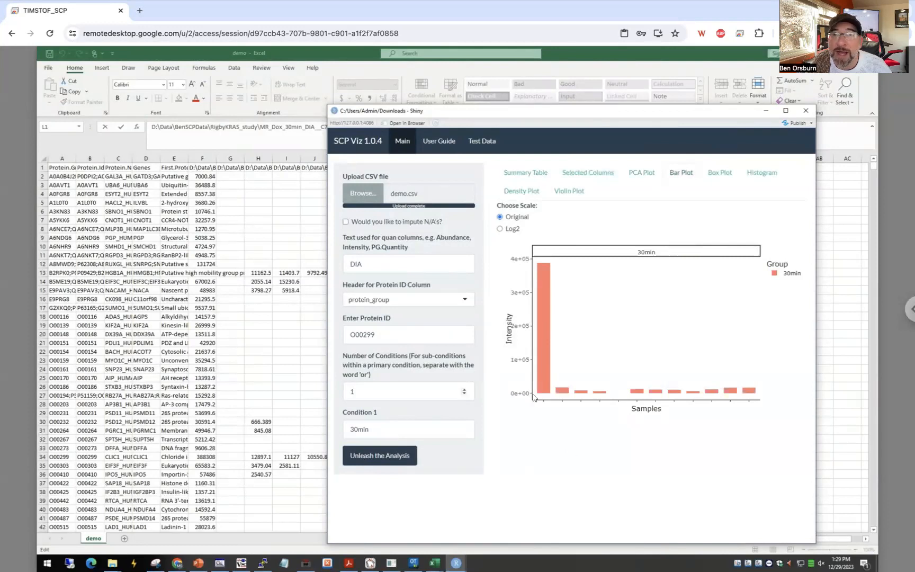
{"action": "mouse_move", "coordinate": [542, 278]}
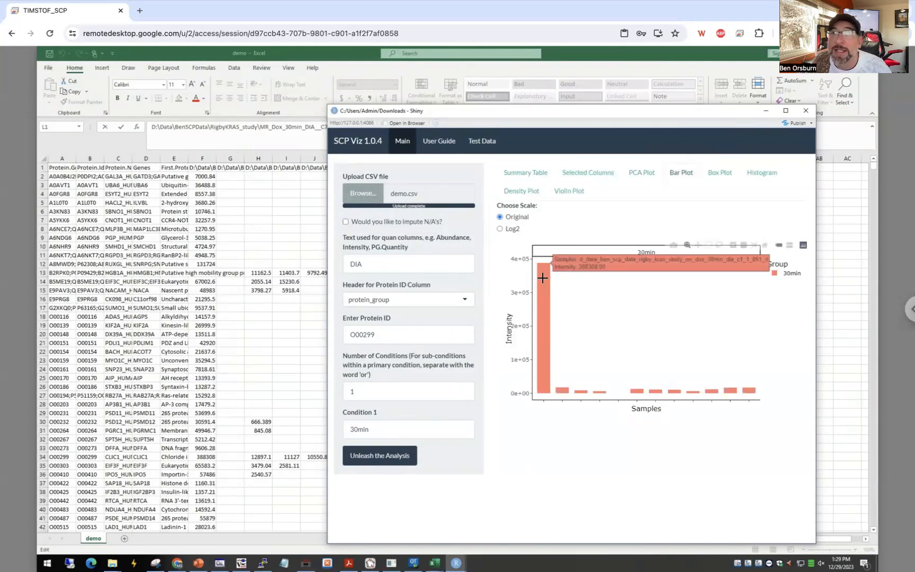